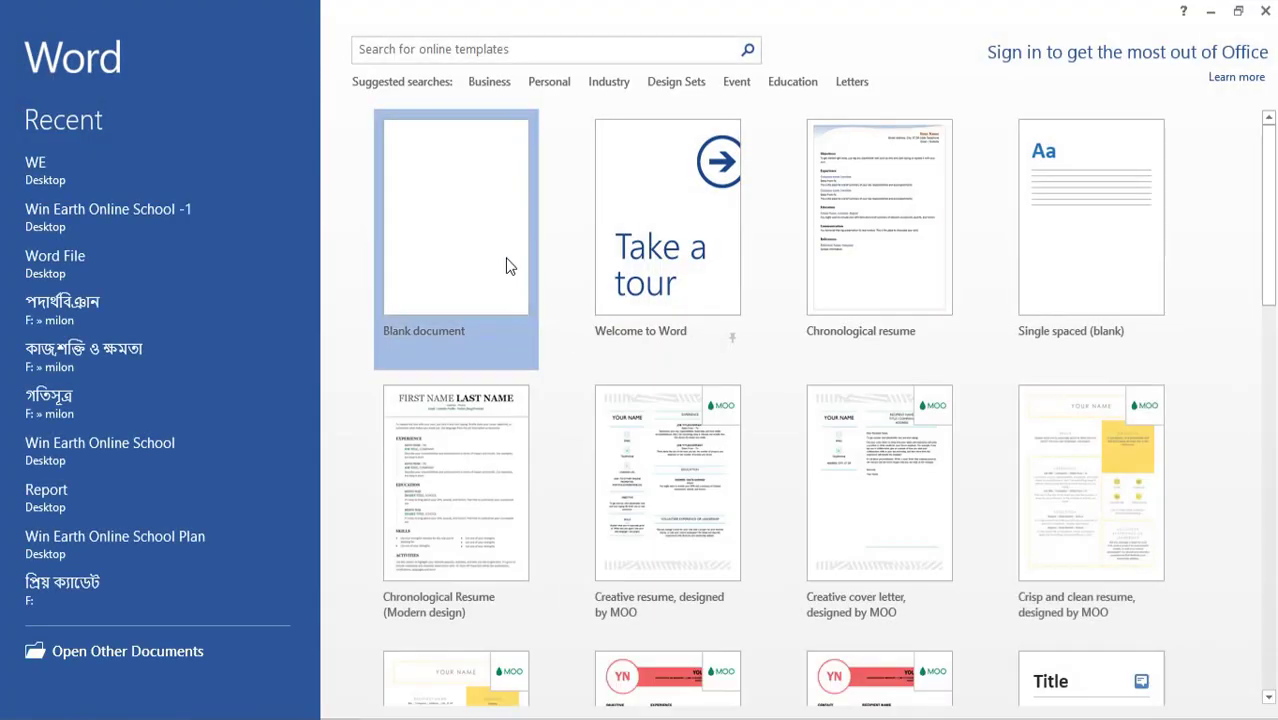
# Step: Create a new blank document (Document1) from the Word start screen
pyautogui.click(506, 266)
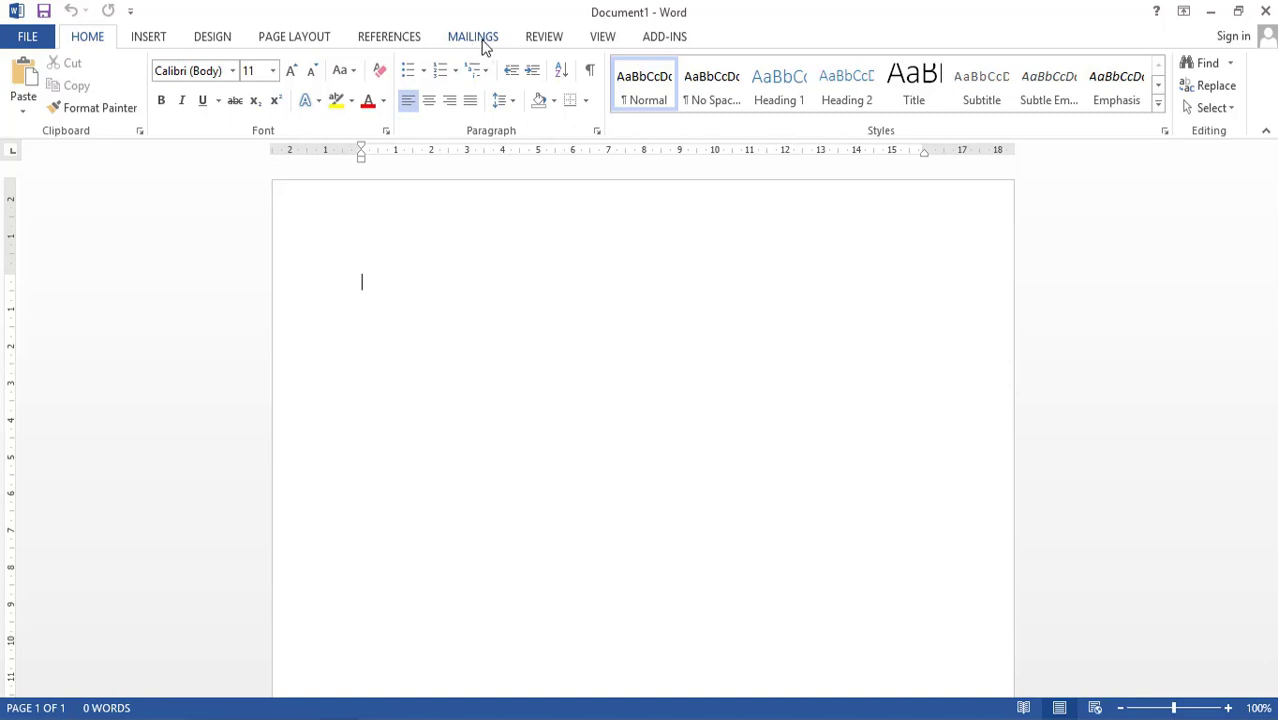
# Step: Open the Envelopes and Labels dialog from the Mailings tab
pyautogui.click(480, 40)
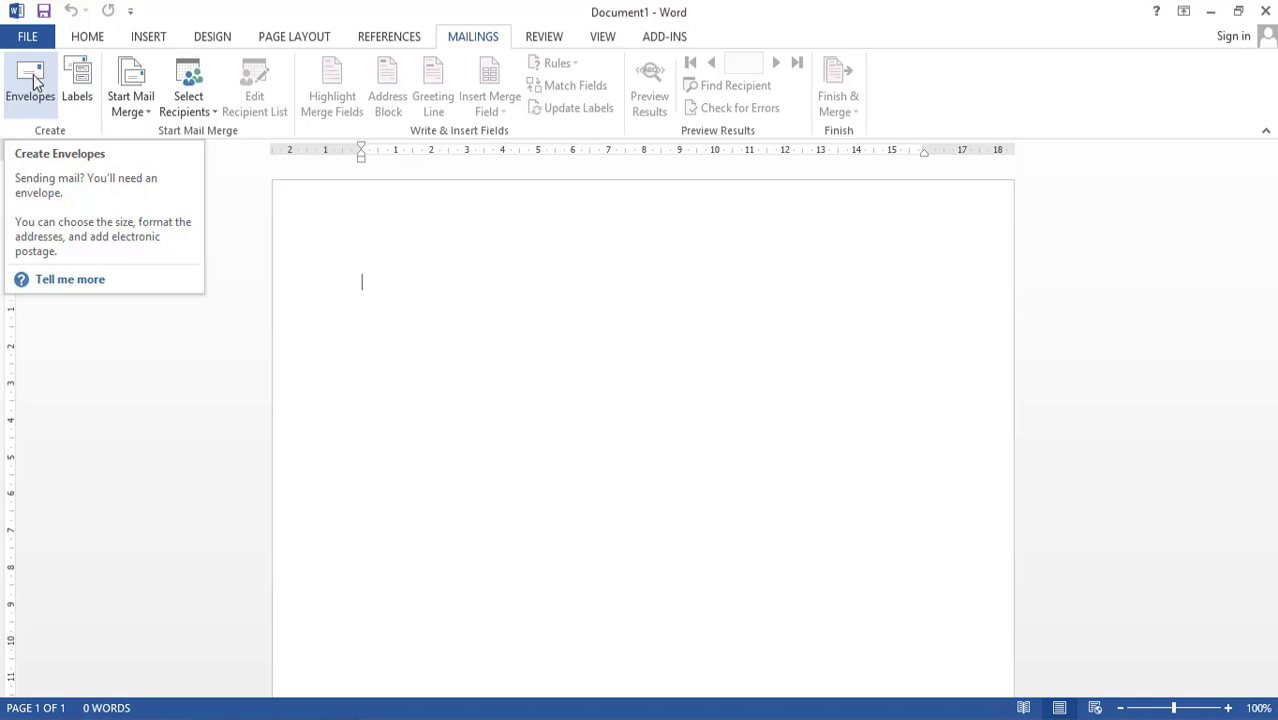
pyautogui.click(33, 75)
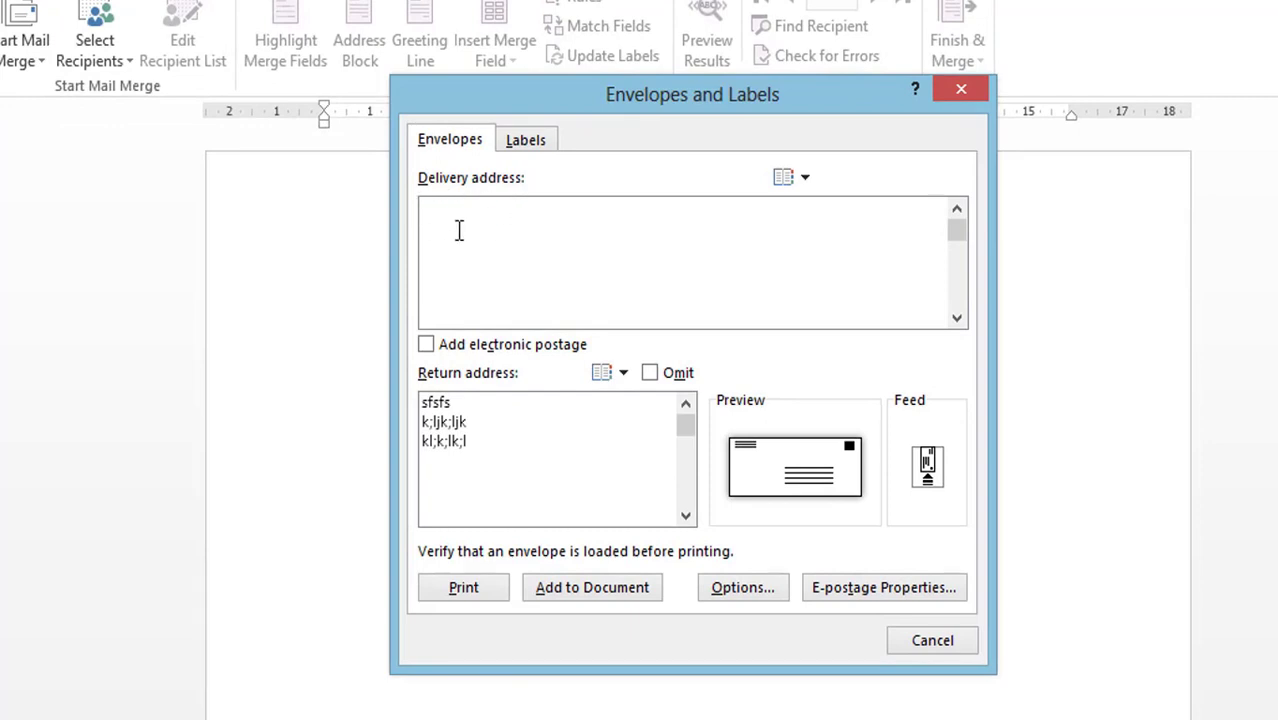
# Step: Delete the old return address and start the delivery address with 'To' and the recipient's name
pyautogui.moveTo(476, 476); pyautogui.dragTo(417, 405)
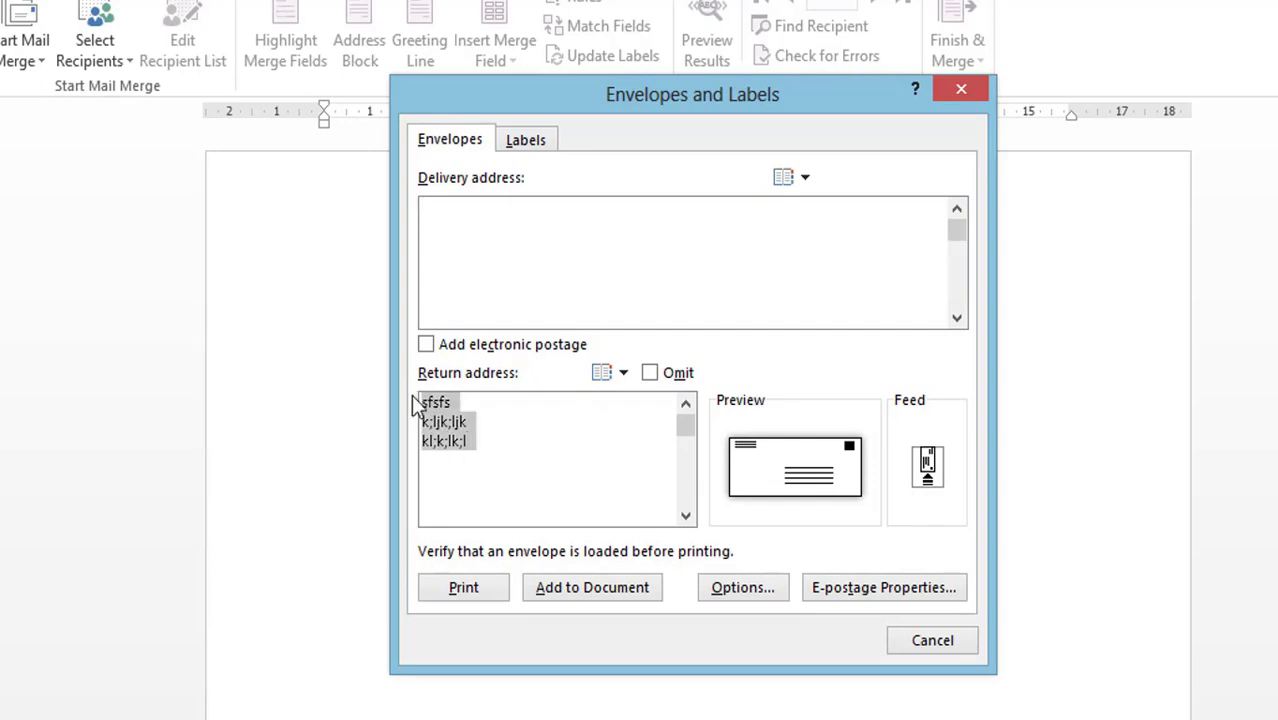
pyautogui.press('Delete')
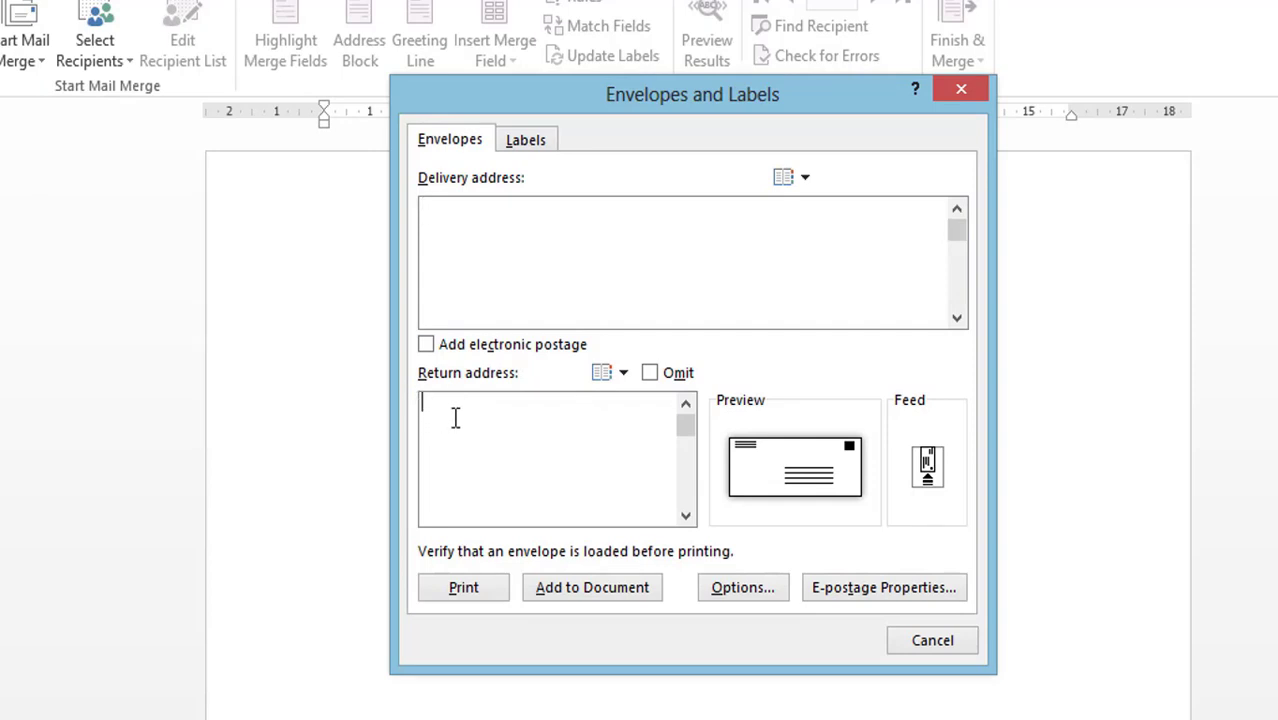
pyautogui.click(437, 217)
pyautogui.write('To')
pyautogui.press('Return')
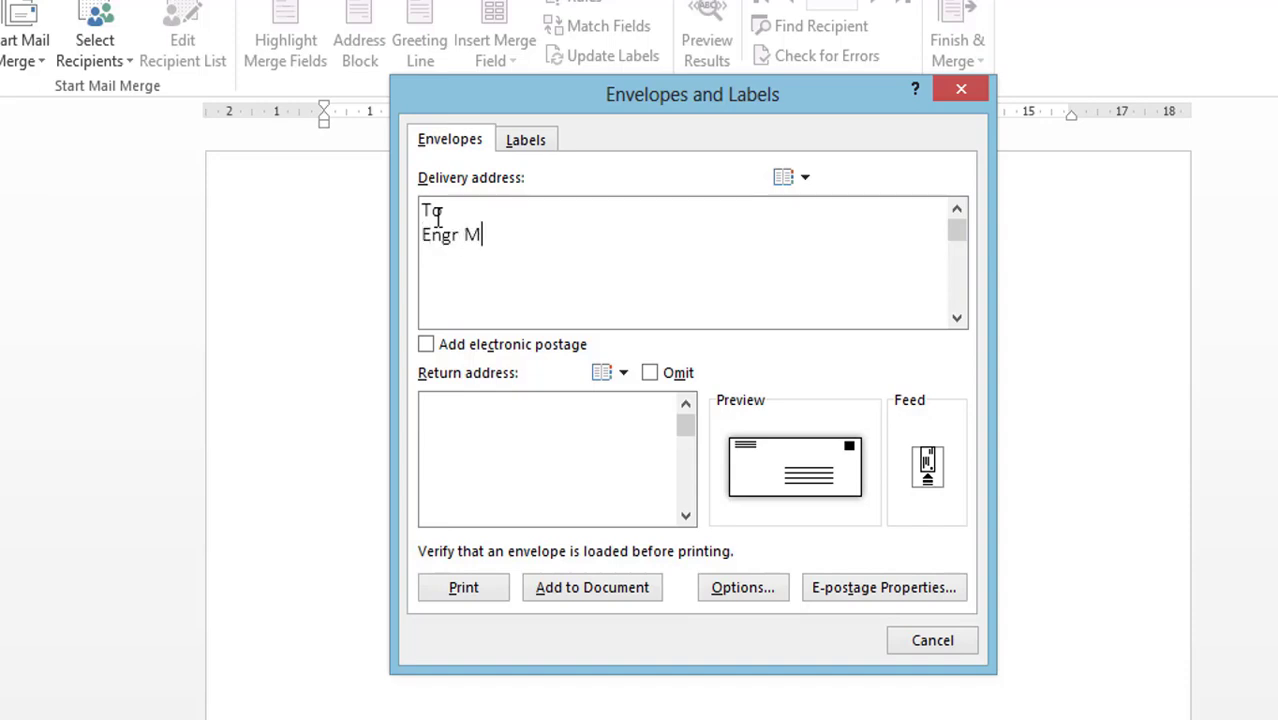
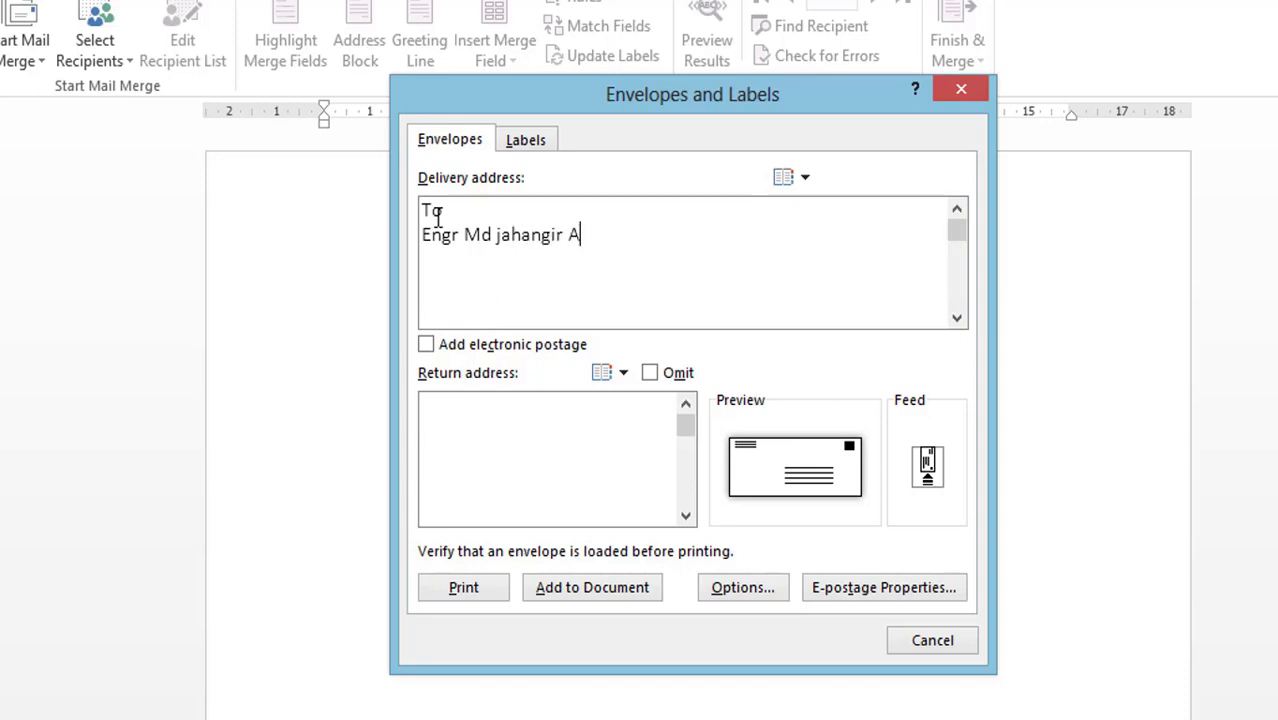
# Step: Add the recipient's area and city-with-postcode lines to the delivery address
pyautogui.press('Return')
pyautogui.write('Mir')
pyautogui.write('pur-')
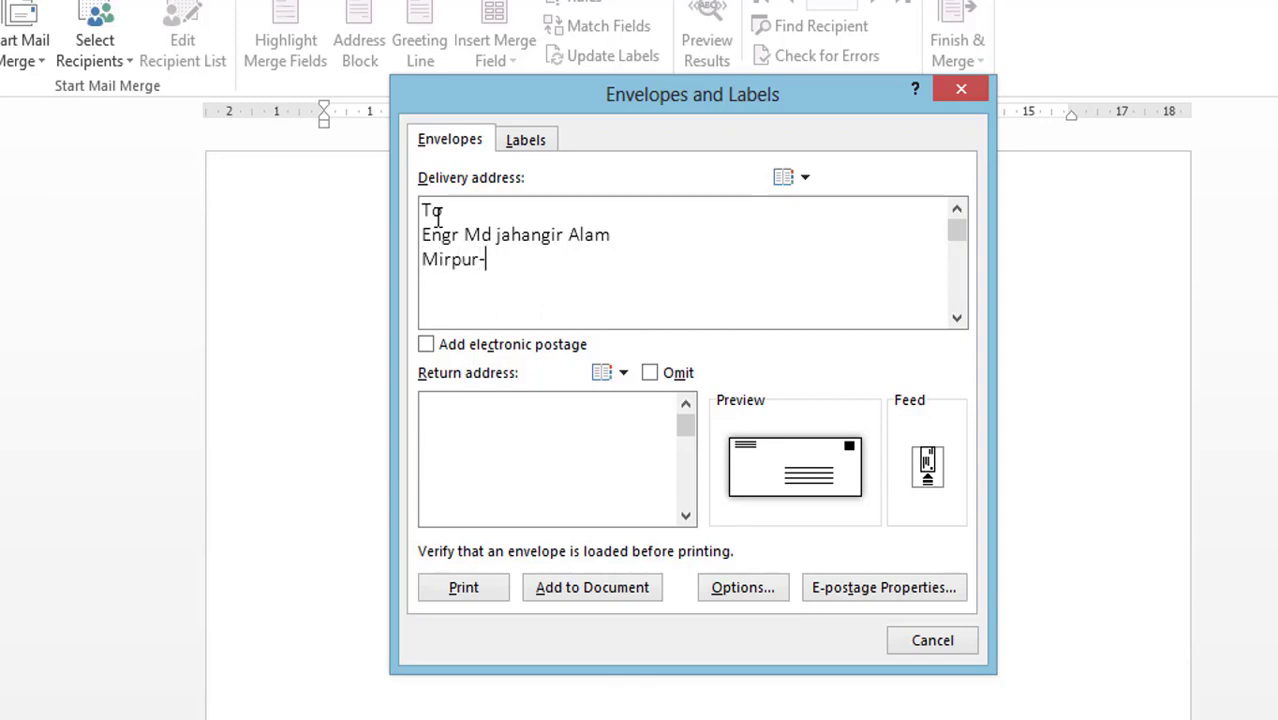
pyautogui.write('10')
pyautogui.press('Return')
pyautogui.write('Dhaka ')
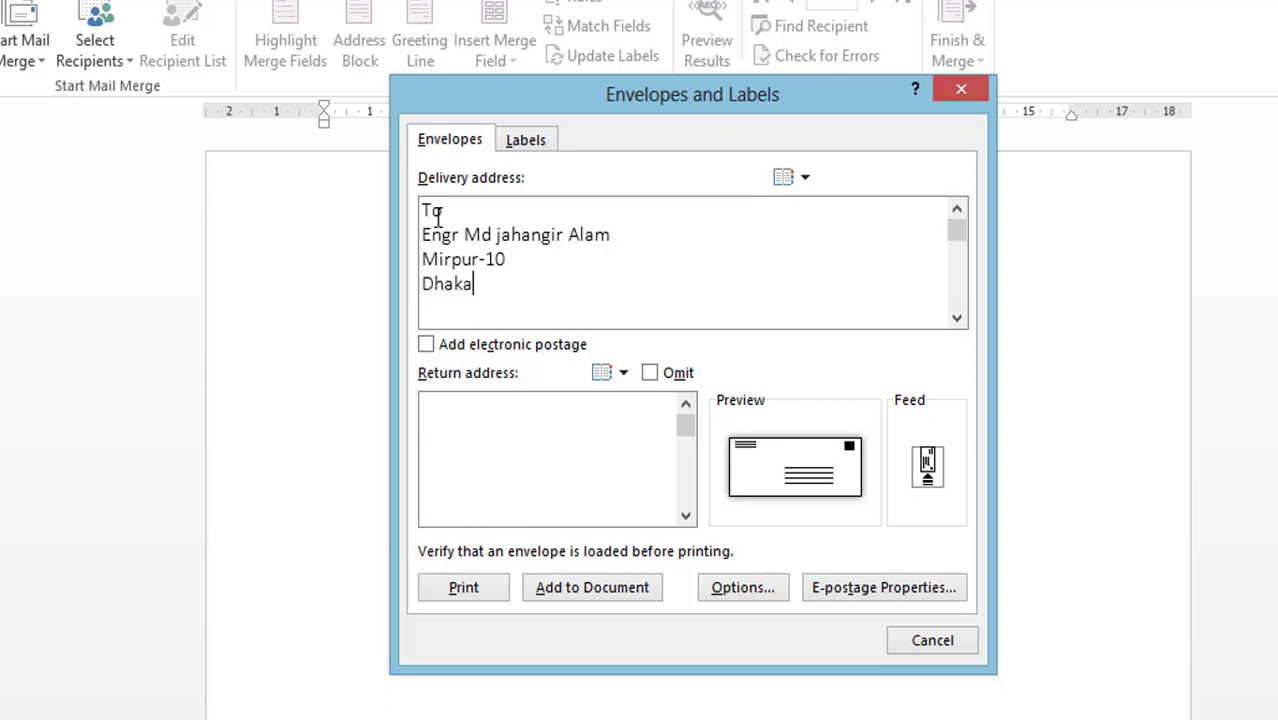
pyautogui.write('1')
pyautogui.press('BackSpace')
pyautogui.write('-12')
pyautogui.write('16')
pyautogui.click(460, 421)
# Step: Enter the four-line return address: 'From', the sender's name, area and city with postcode
pyautogui.write('From')
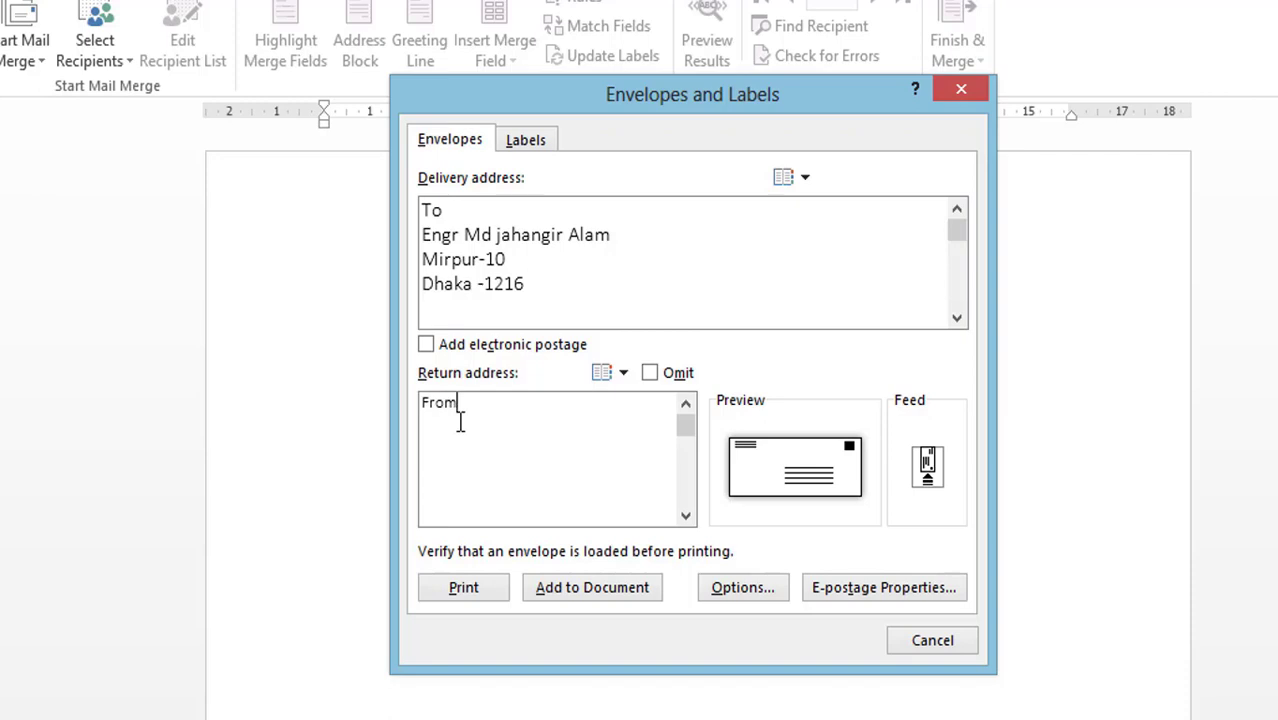
pyautogui.press('Return')
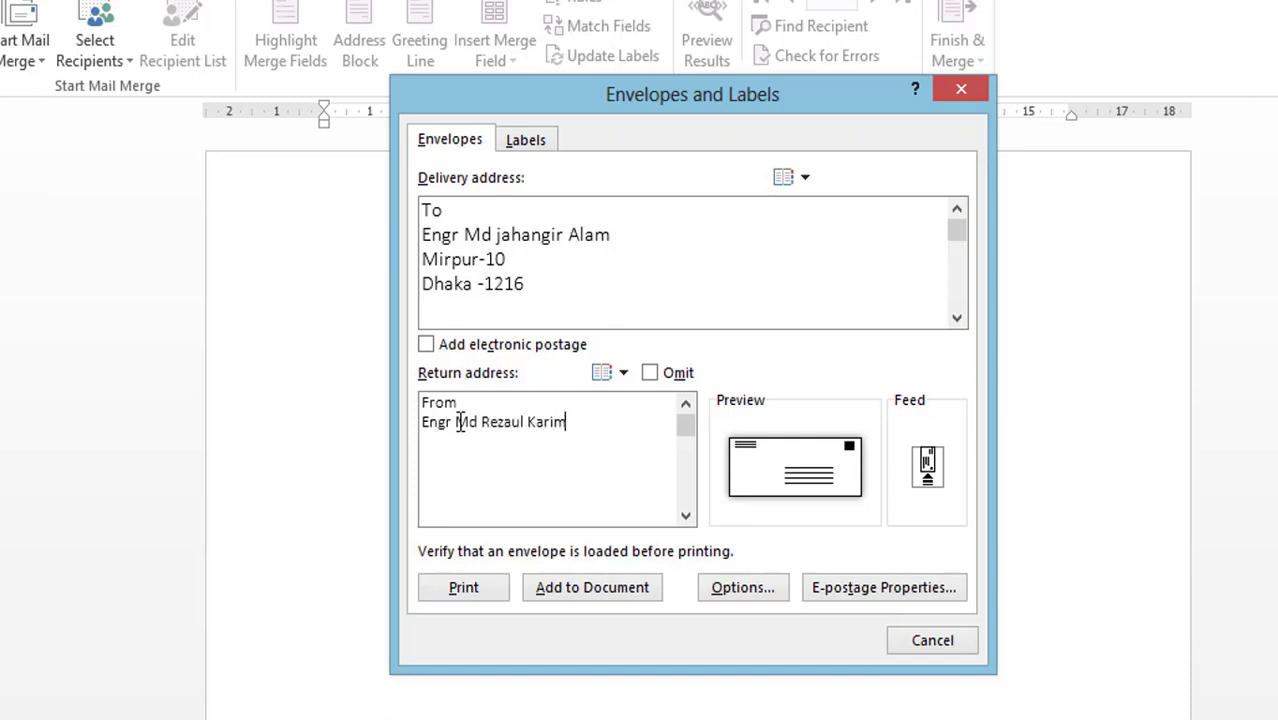
pyautogui.press('Return')
pyautogui.write('M')
pyautogui.write('irpur')
pyautogui.write('-0')
pyautogui.write('2')
pyautogui.press('Return')
pyautogui.write('Dhaka')
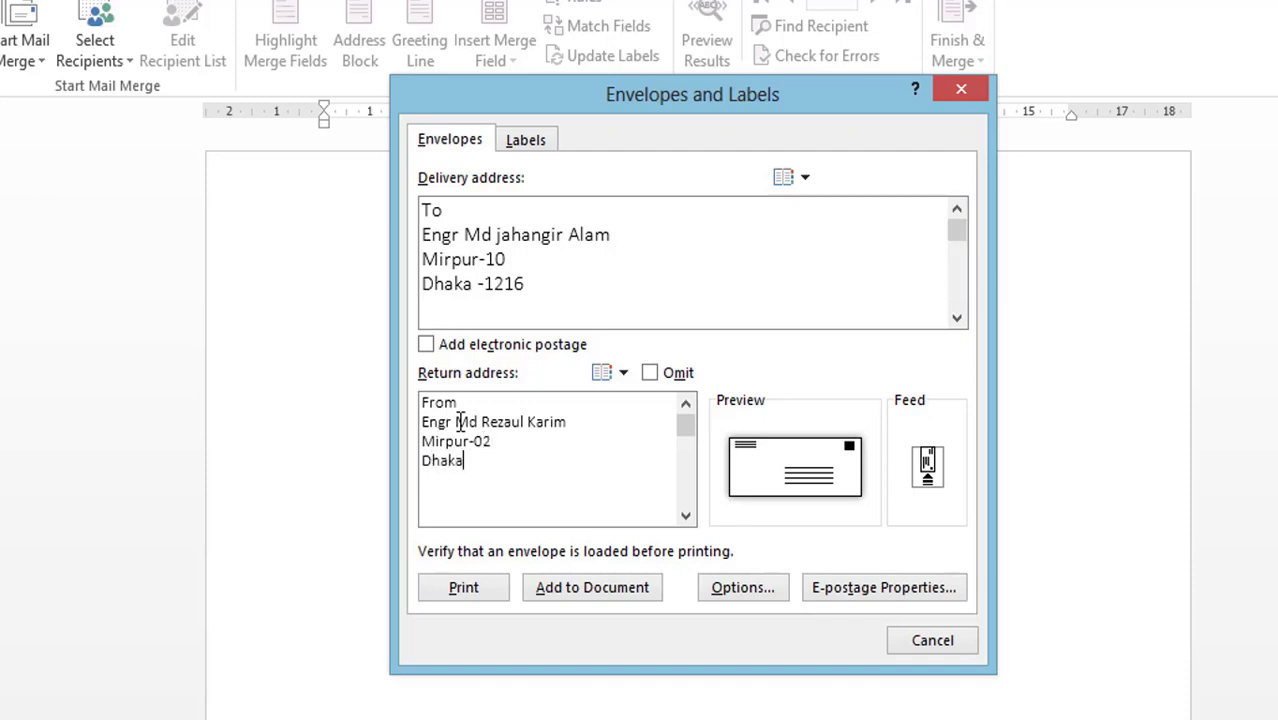
pyautogui.write(' -')
pyautogui.write('121')
pyautogui.write('0')
pyautogui.click(494, 259)
# Step: In Envelope Options, keep the envelope size at Size 10 (4 1/8 x 9 1/2 in)
pyautogui.click(731, 588)
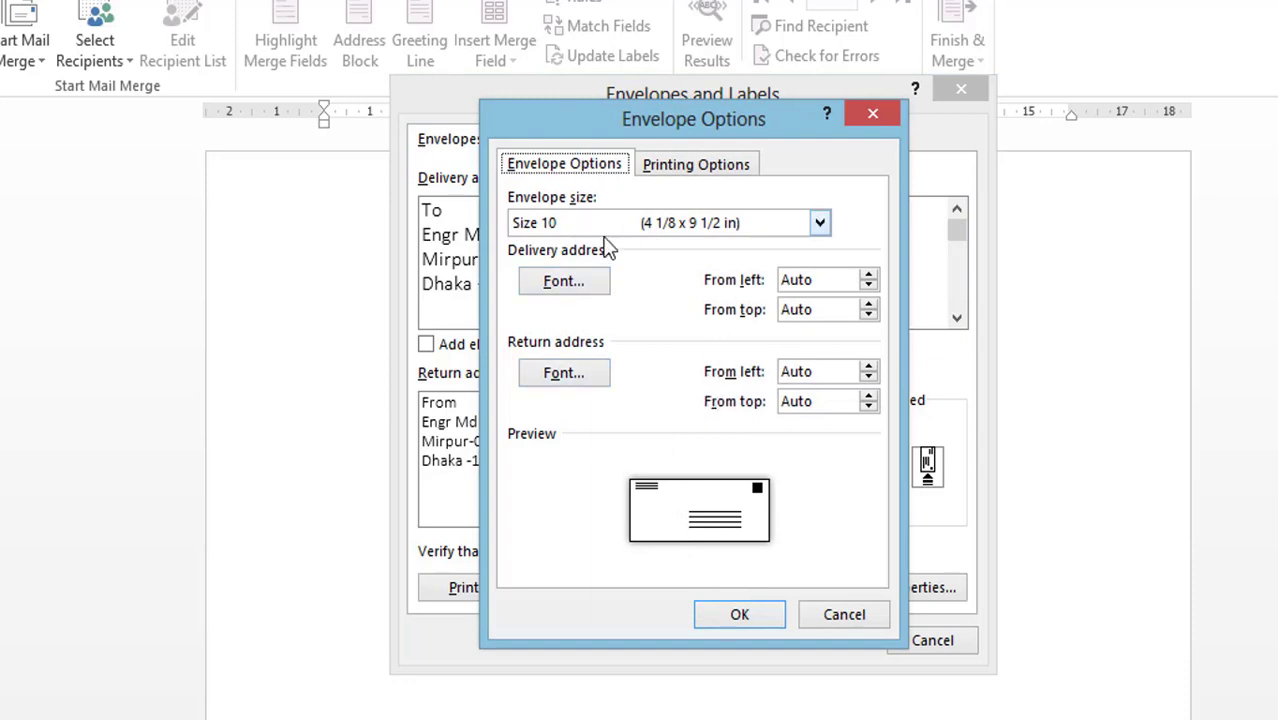
pyautogui.click(696, 227)
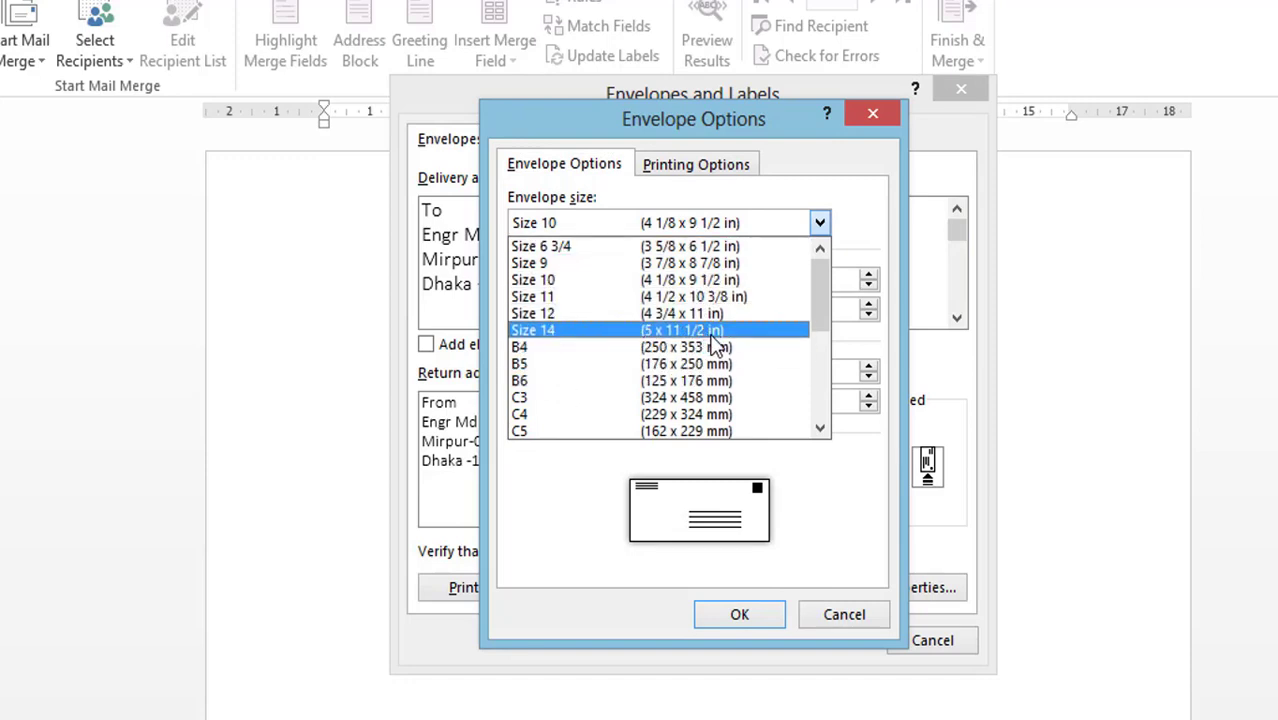
pyautogui.click(590, 280)
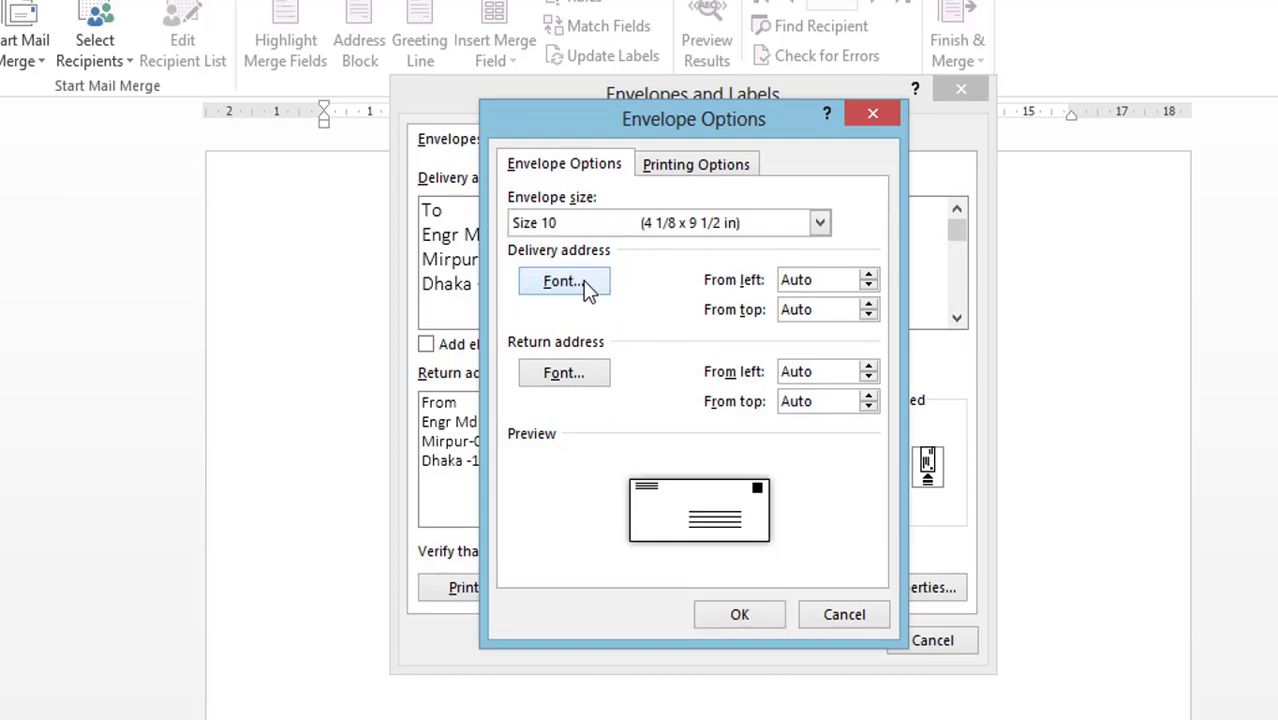
# Step: Set the delivery address font to DokChampa, Regular, 14 pt in red
pyautogui.click(588, 289)
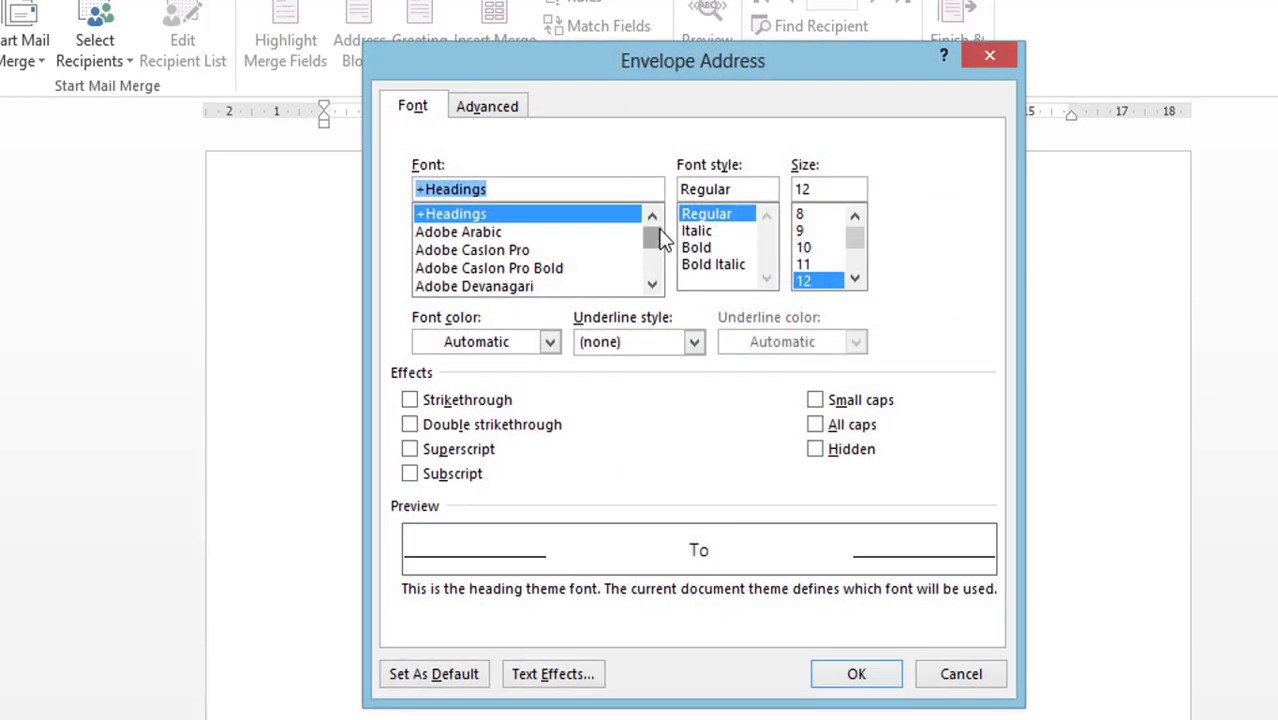
pyautogui.moveTo(660, 240); pyautogui.dragTo(545, 243)
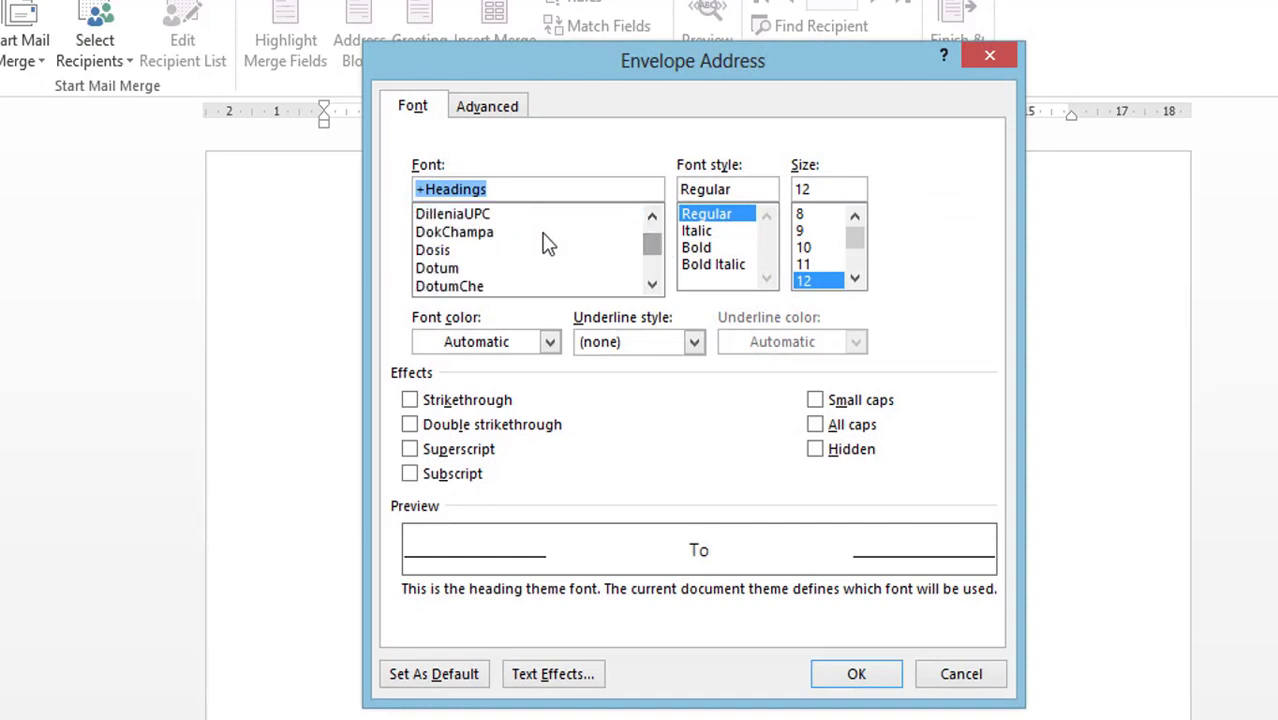
pyautogui.click(490, 236)
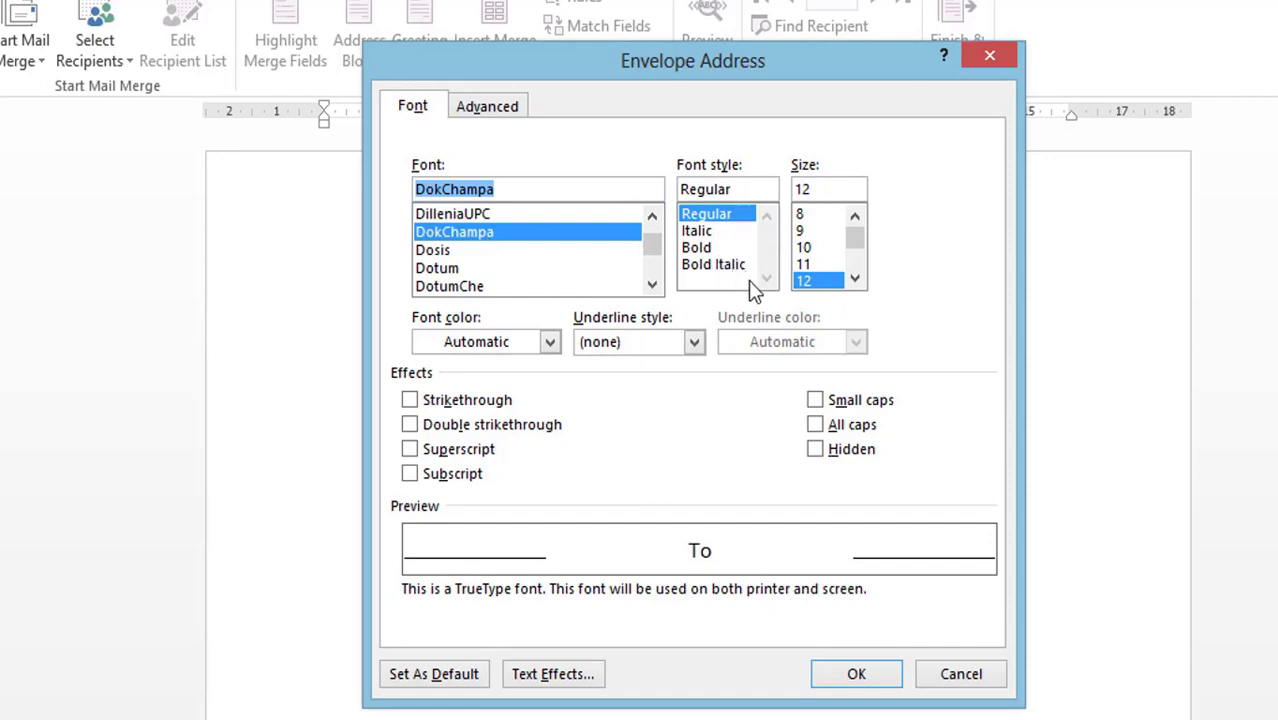
pyautogui.scroll(-2, 851, 240)
pyautogui.scroll(1, 851, 236)
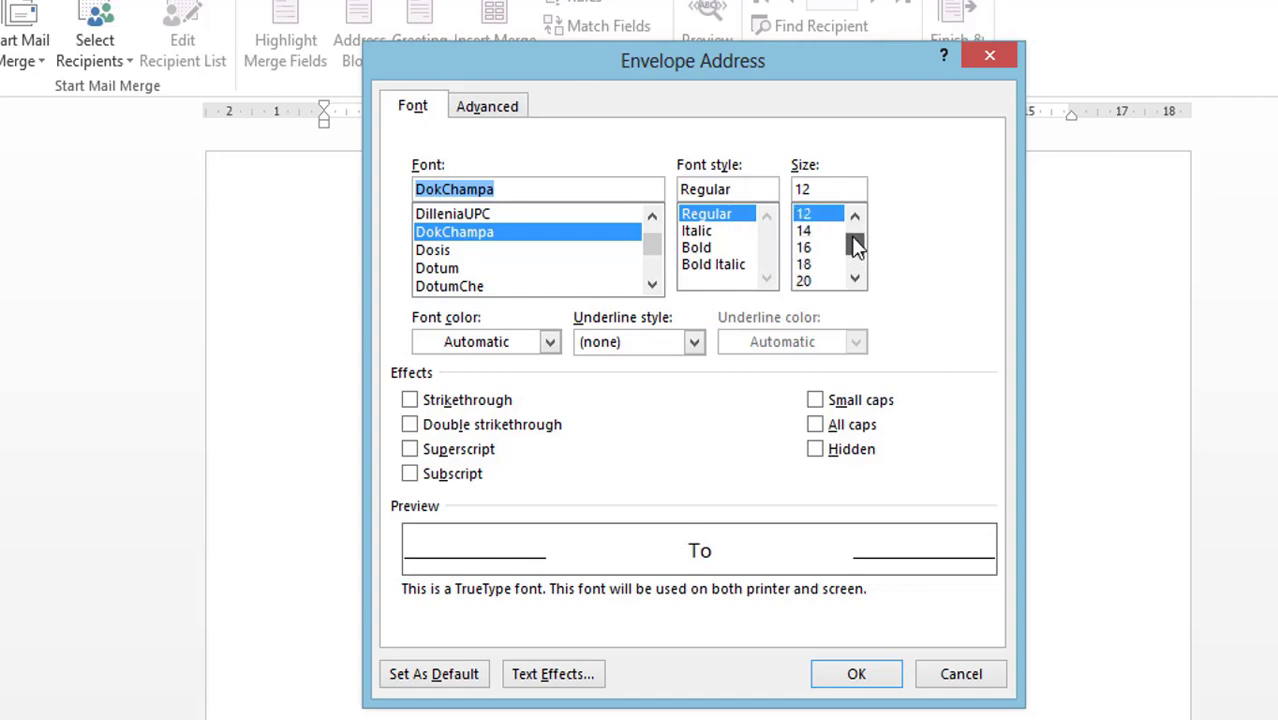
pyautogui.click(810, 235)
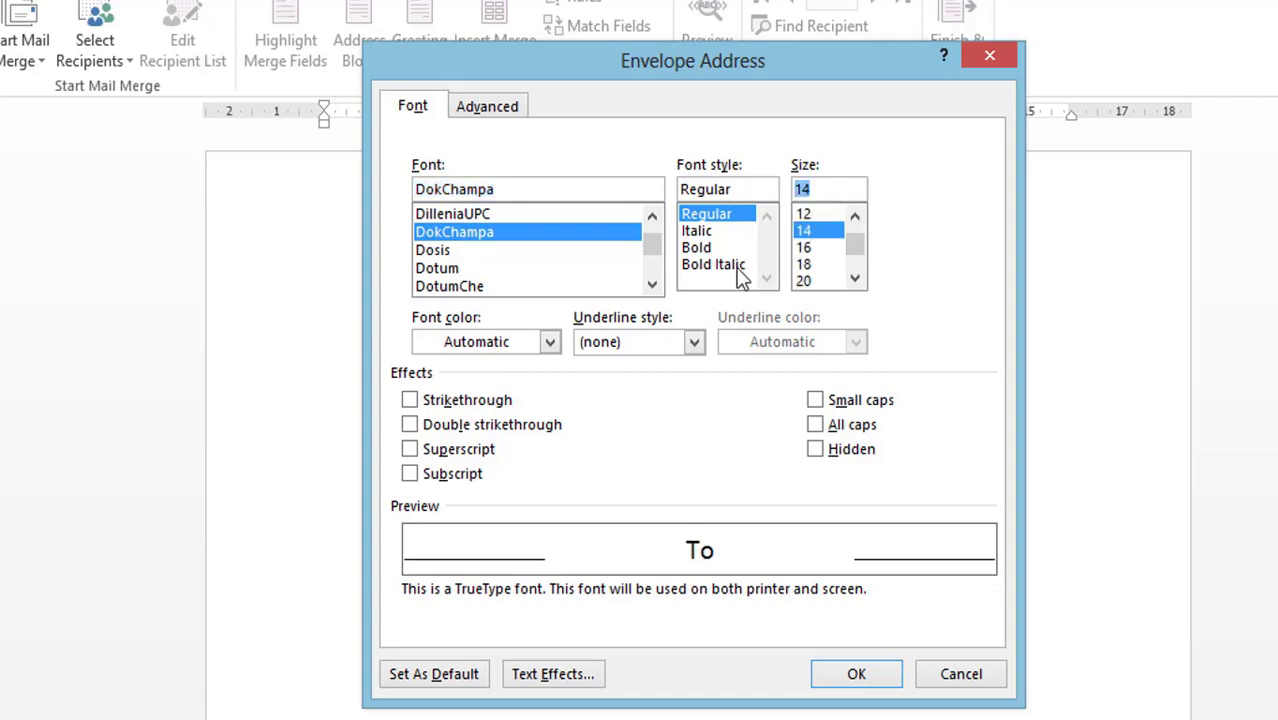
pyautogui.click(551, 343)
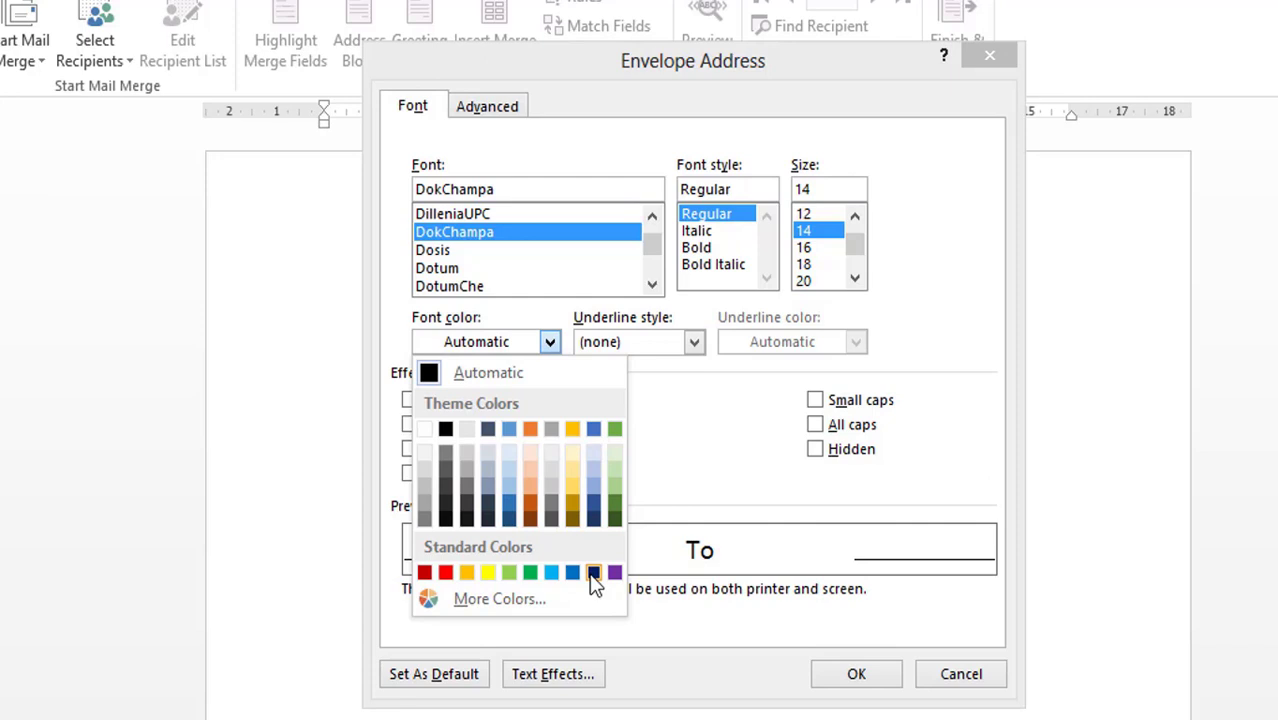
pyautogui.click(446, 572)
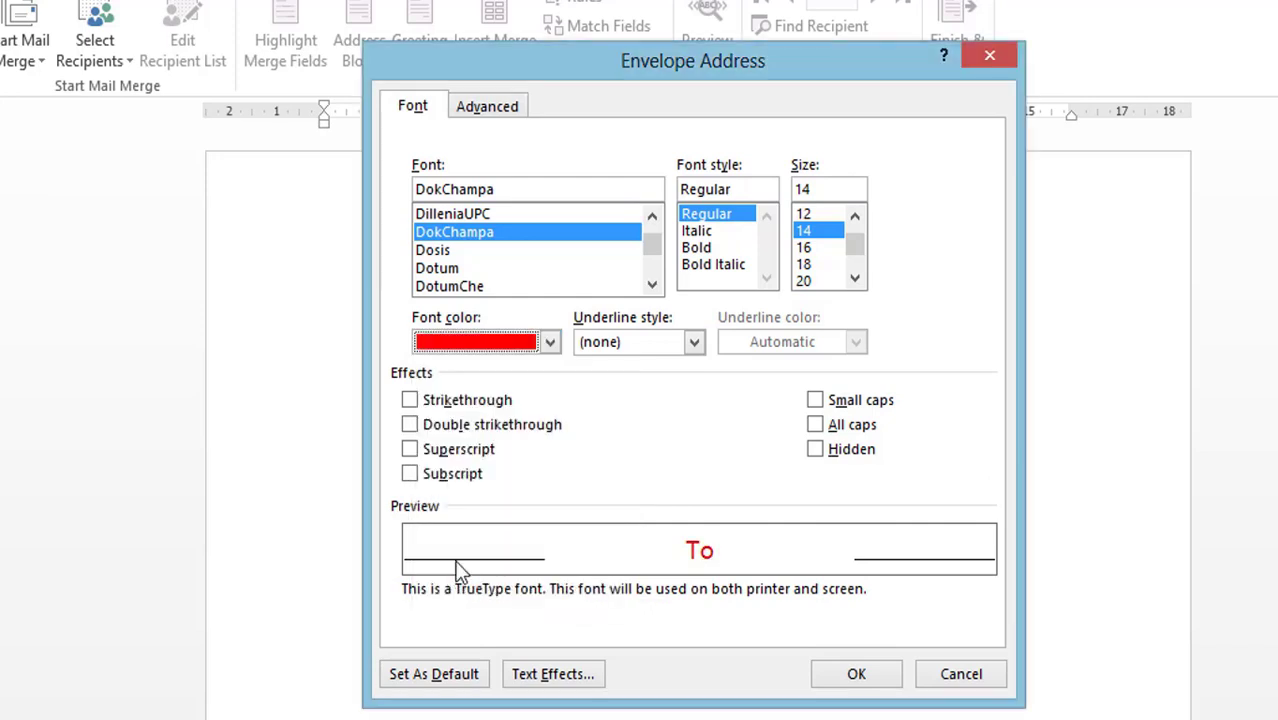
pyautogui.click(860, 676)
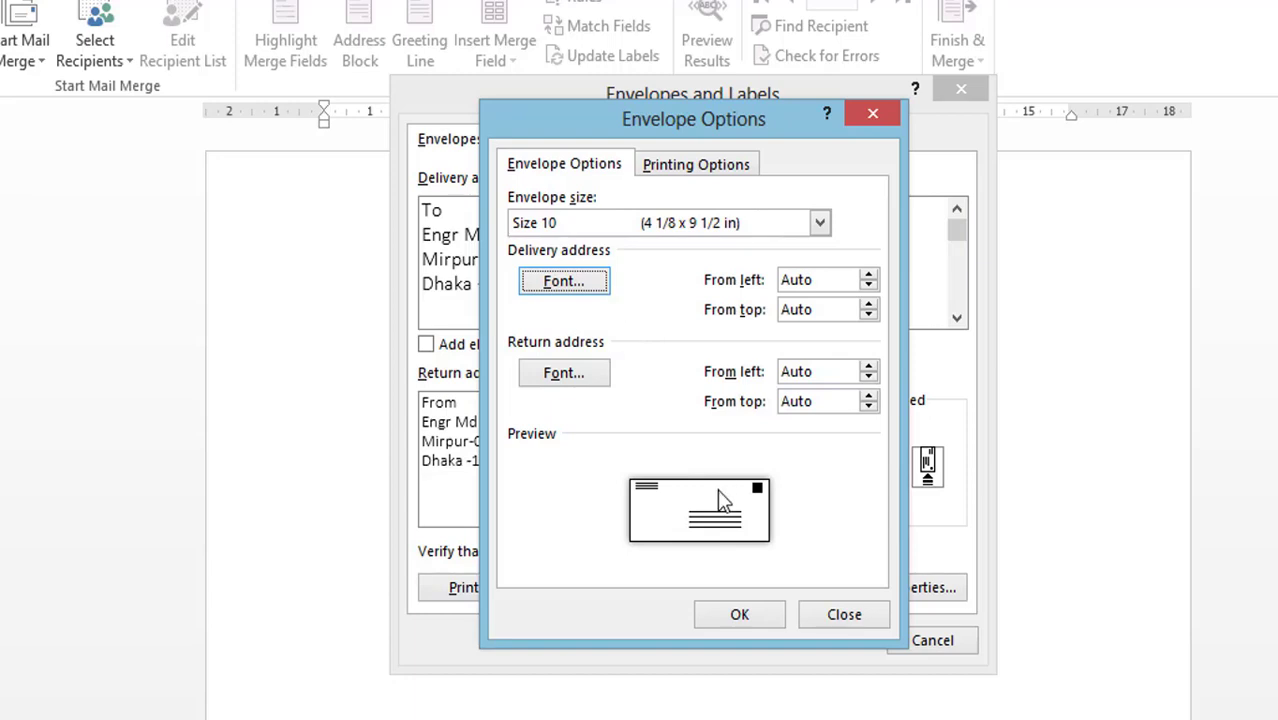
# Step: Leave the delivery address's From left and From top offsets at Auto
pyautogui.click(869, 275)
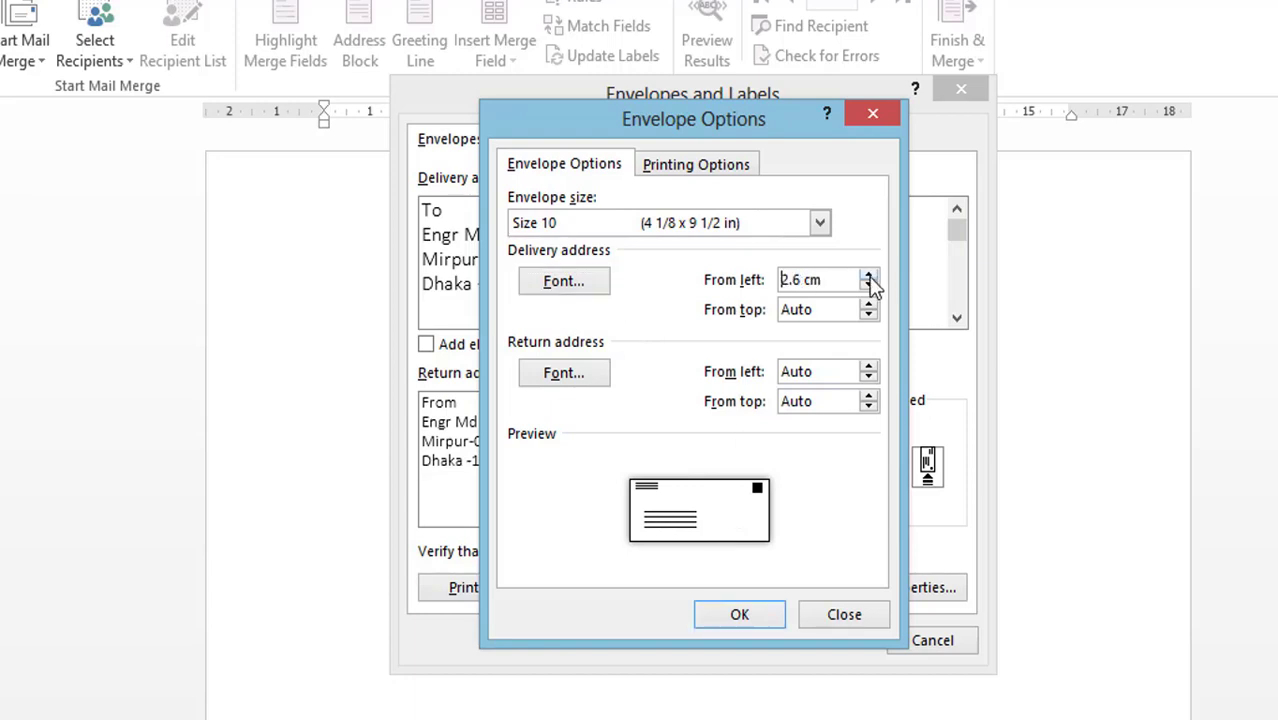
pyautogui.click(869, 286)
pyautogui.click(869, 286)
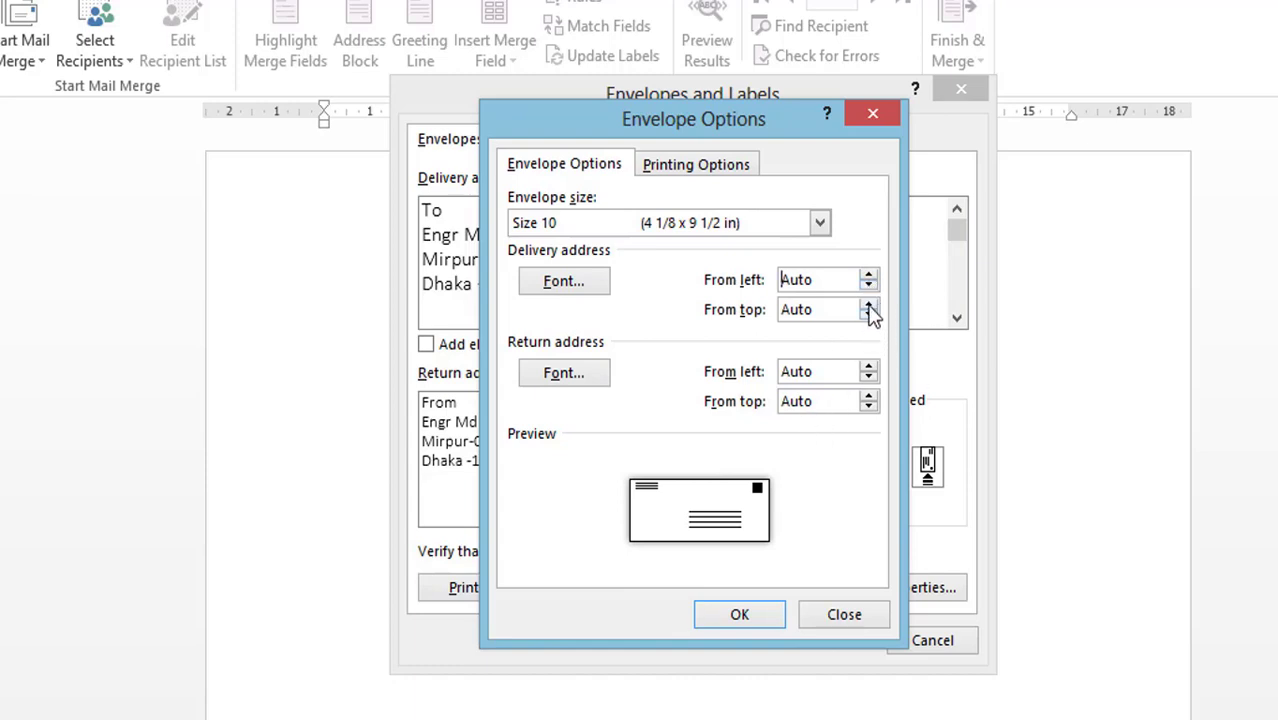
pyautogui.click(869, 307)
pyautogui.click(869, 310)
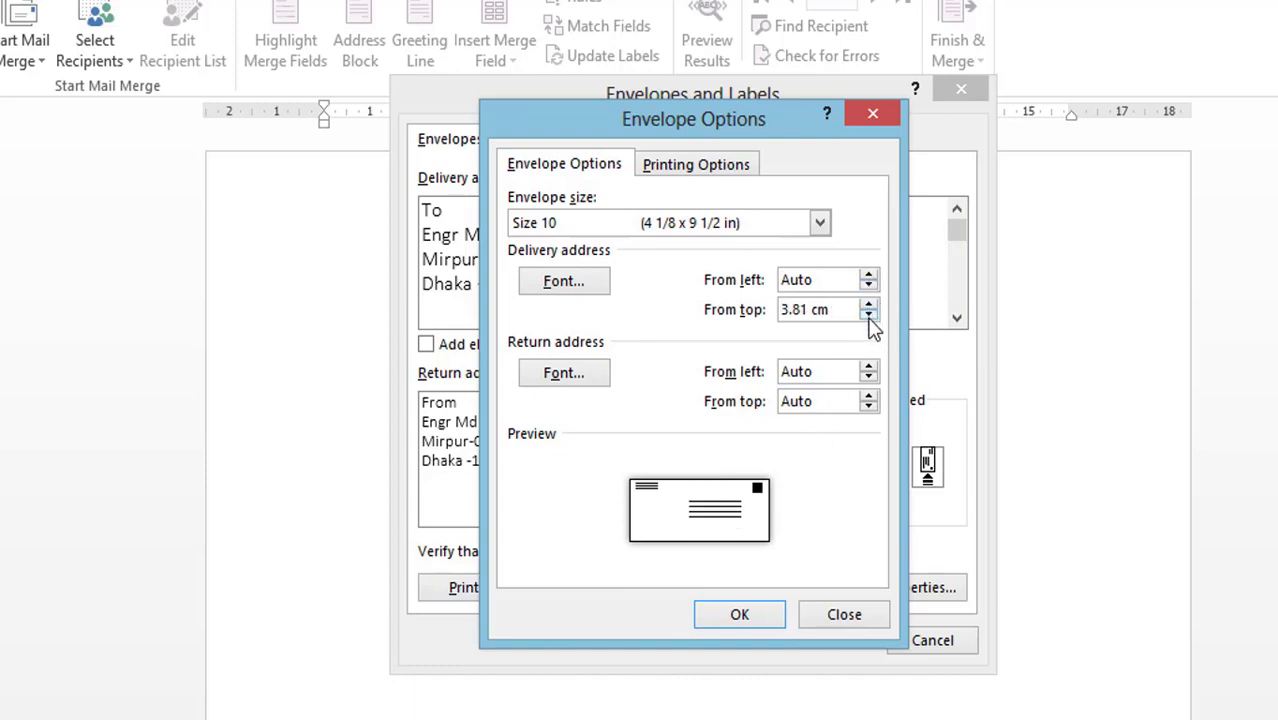
pyautogui.click(869, 316)
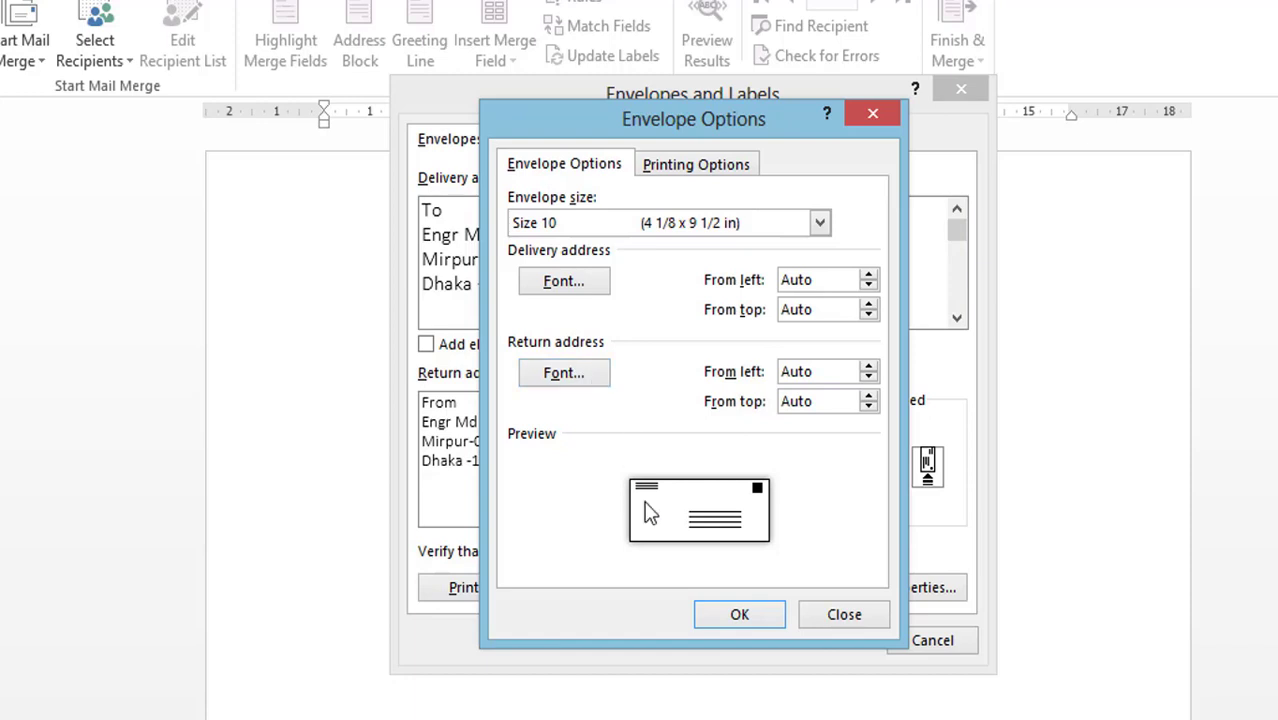
# Step: Position the return address 1.4 cm from the left and 1.1 cm from the top
pyautogui.click(869, 367)
pyautogui.click(869, 400)
pyautogui.click(869, 400)
pyautogui.click(869, 397)
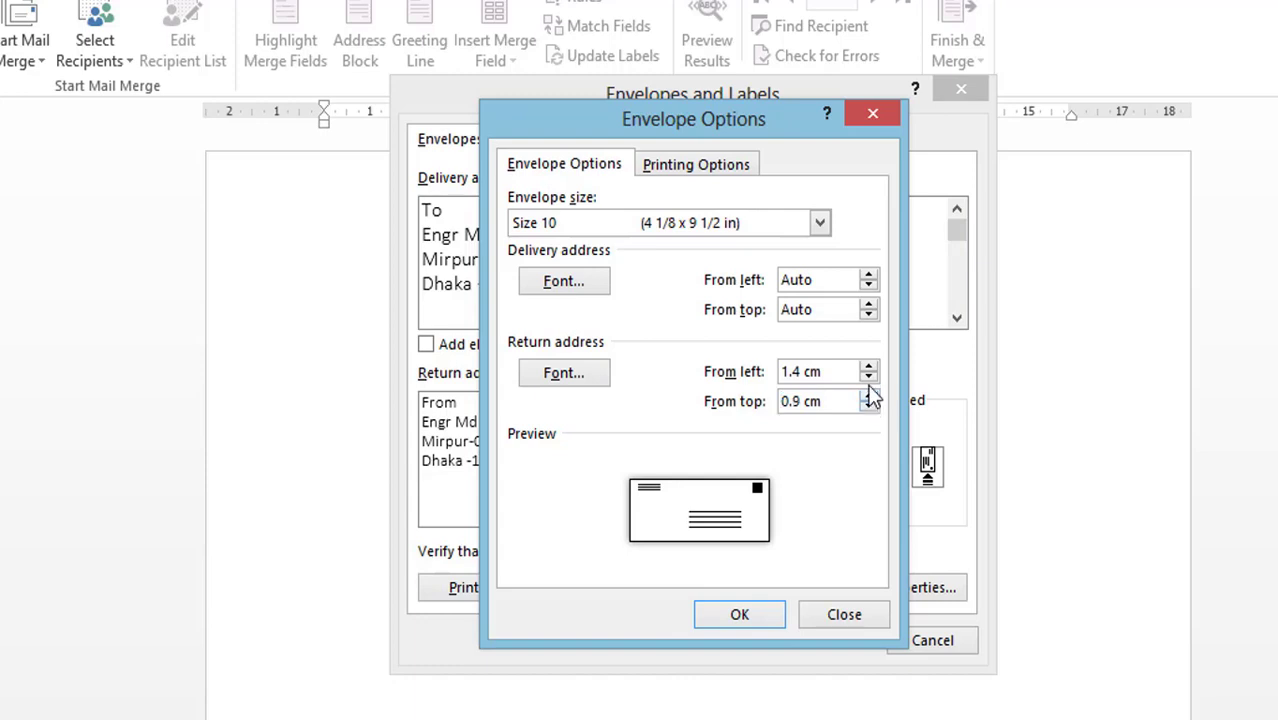
pyautogui.click(869, 396)
pyautogui.click(869, 396)
# Step: Add the envelope to the document and save the return address as the default
pyautogui.click(776, 617)
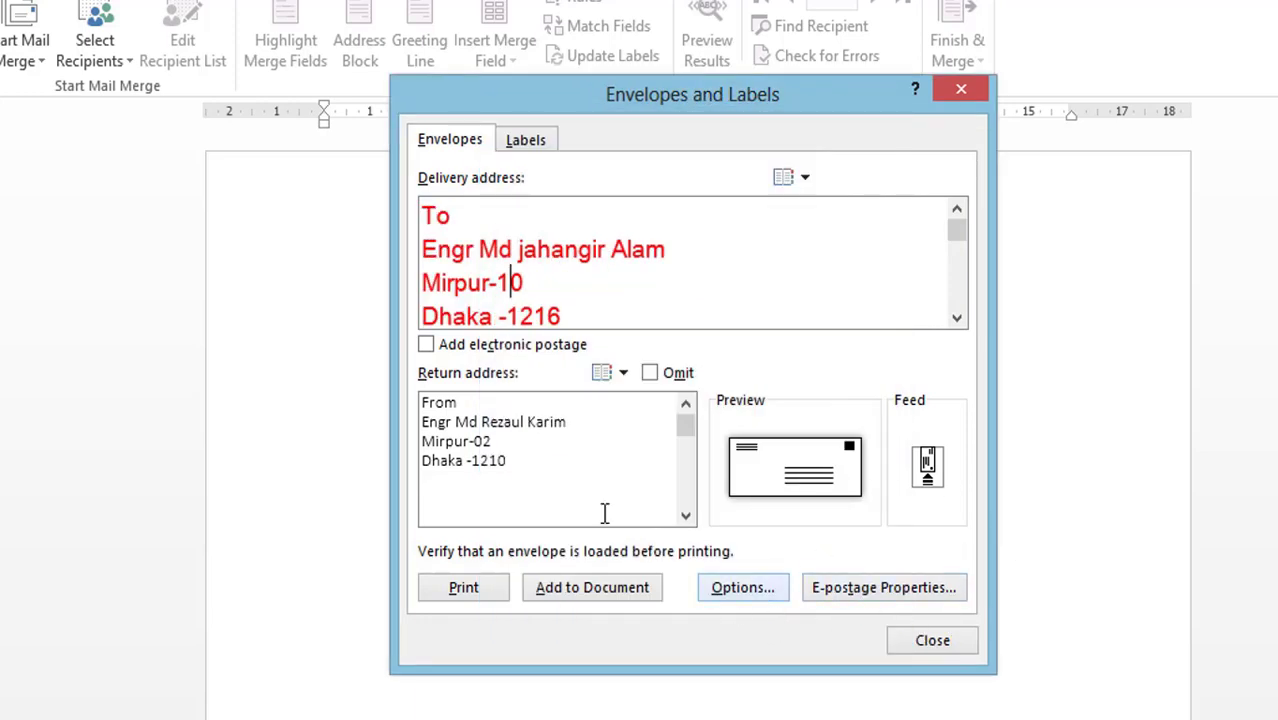
pyautogui.moveTo(535, 478); pyautogui.dragTo(428, 414)
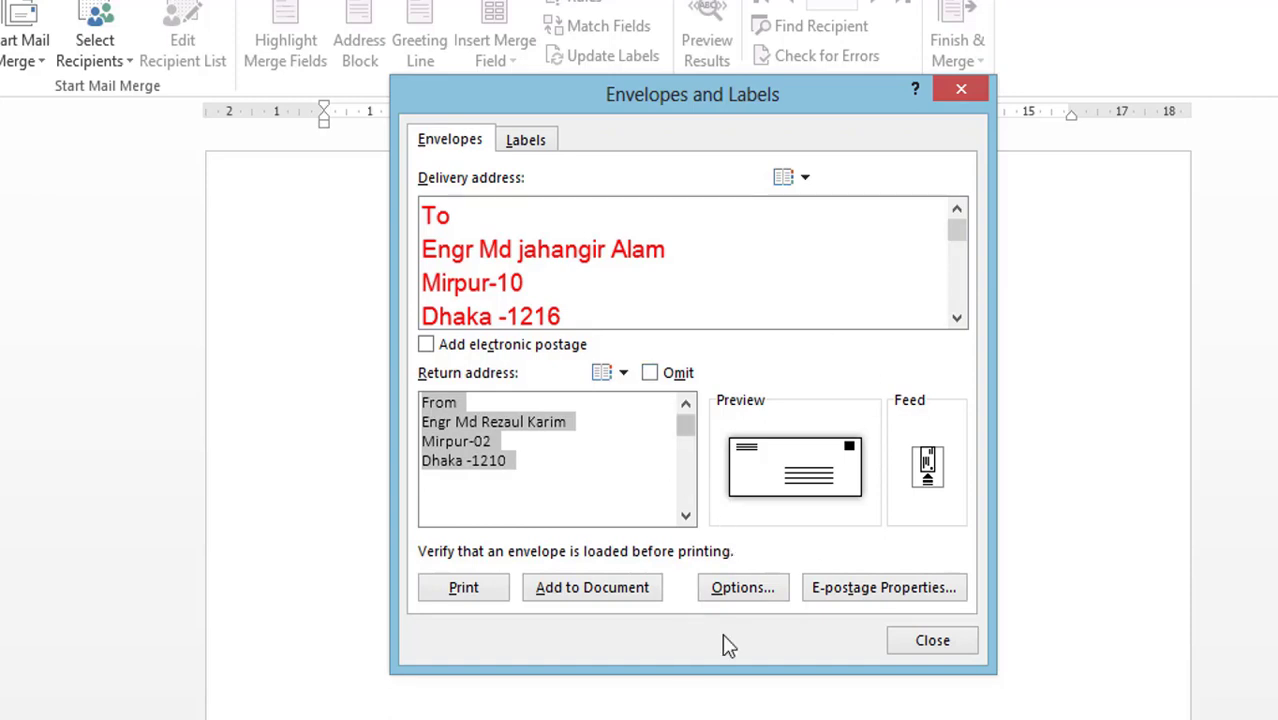
pyautogui.click(584, 592)
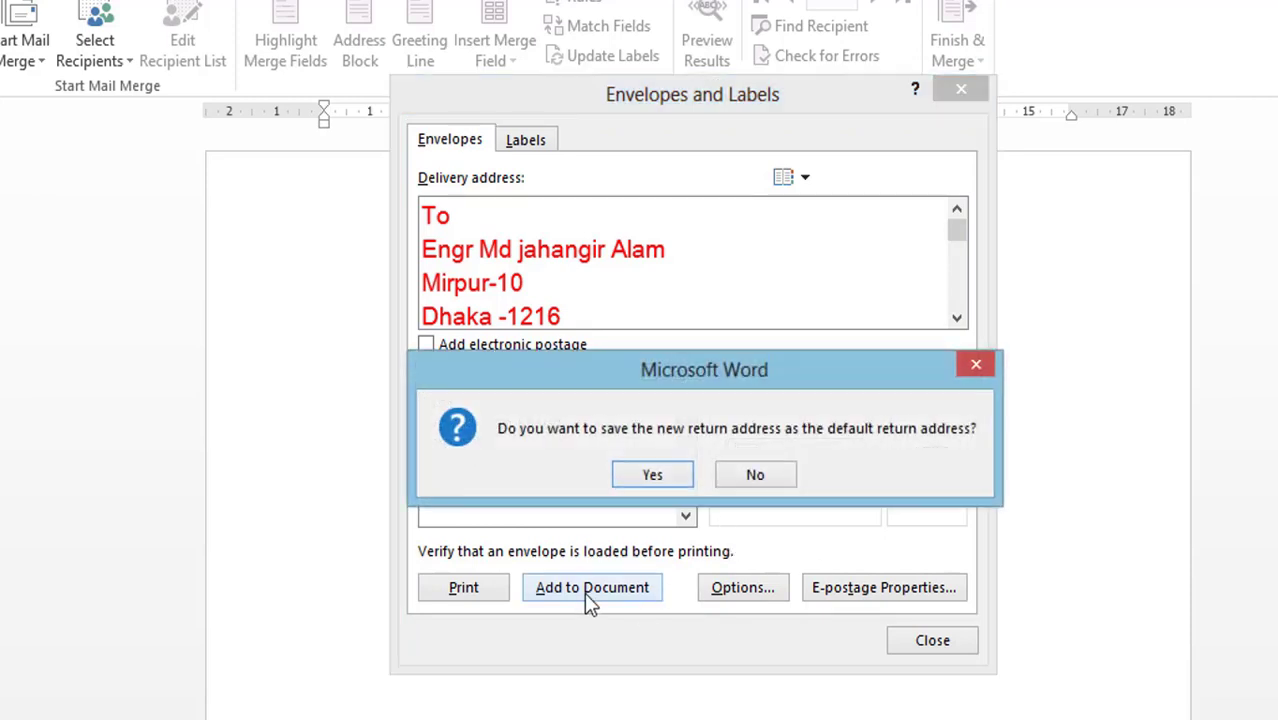
pyautogui.click(641, 478)
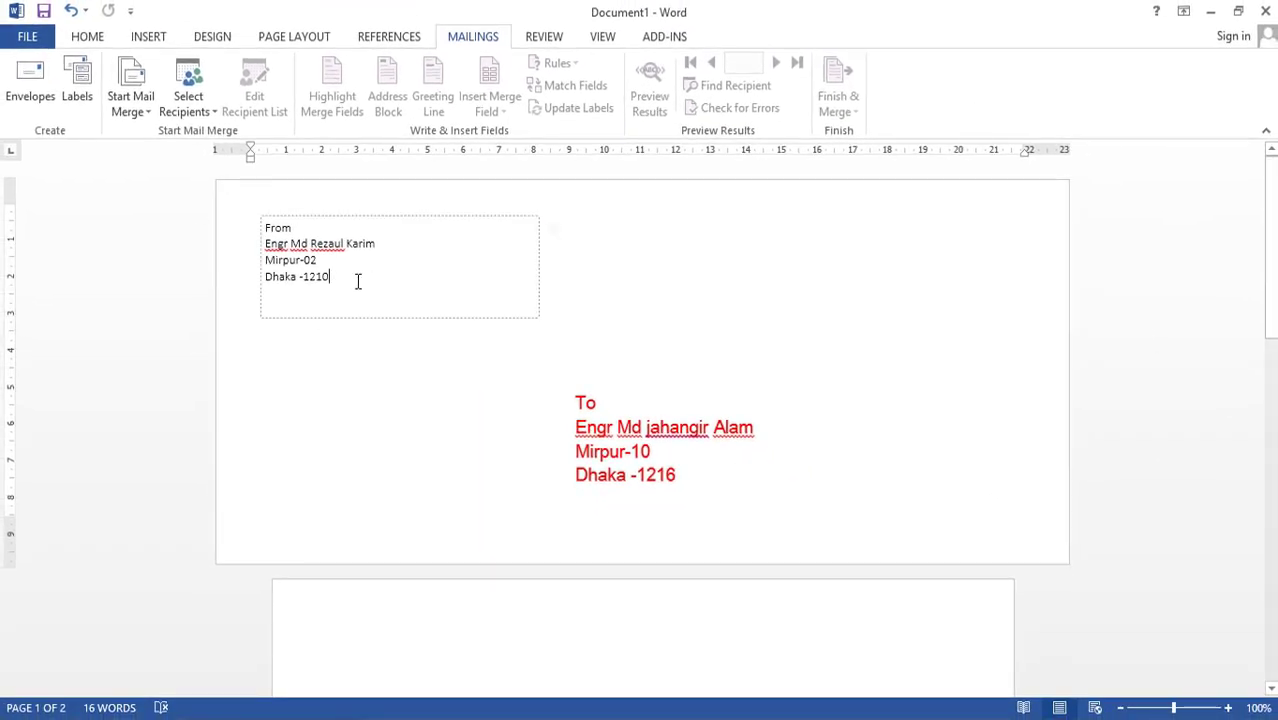
# Step: Nudge the red delivery address box slightly to the right on the envelope
pyautogui.moveTo(357, 279); pyautogui.dragTo(265, 228)
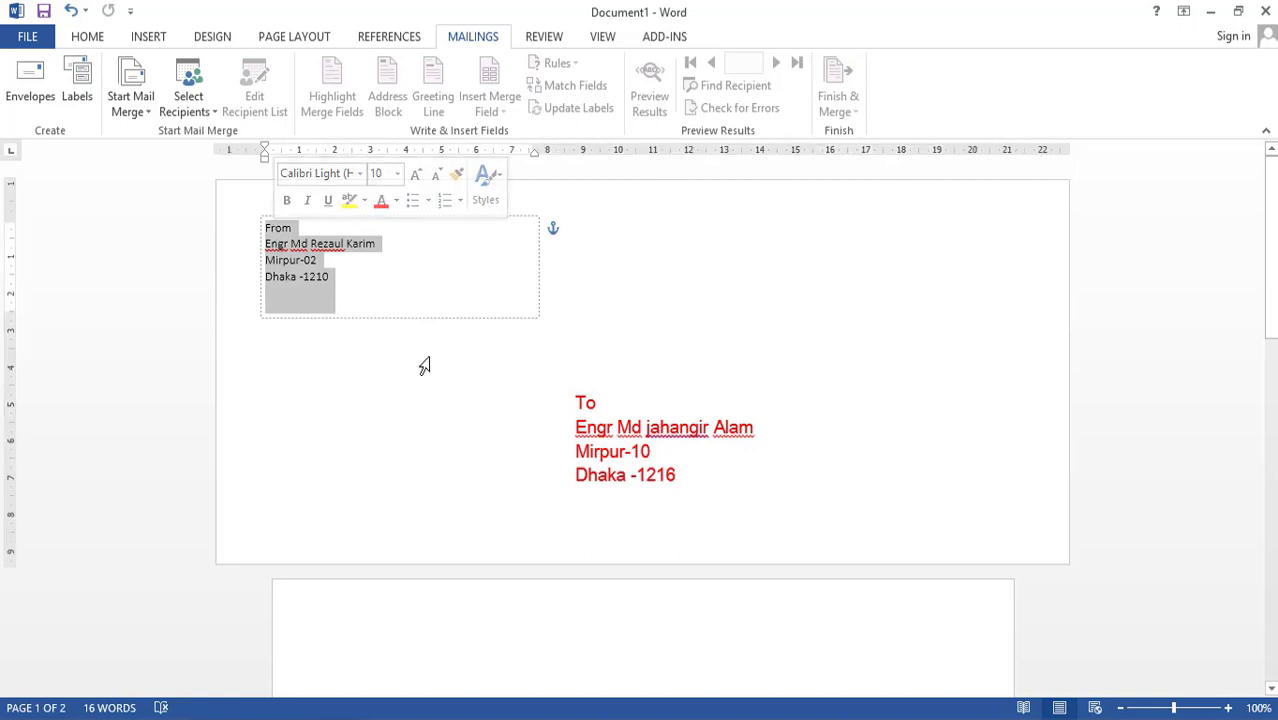
pyautogui.click(684, 478)
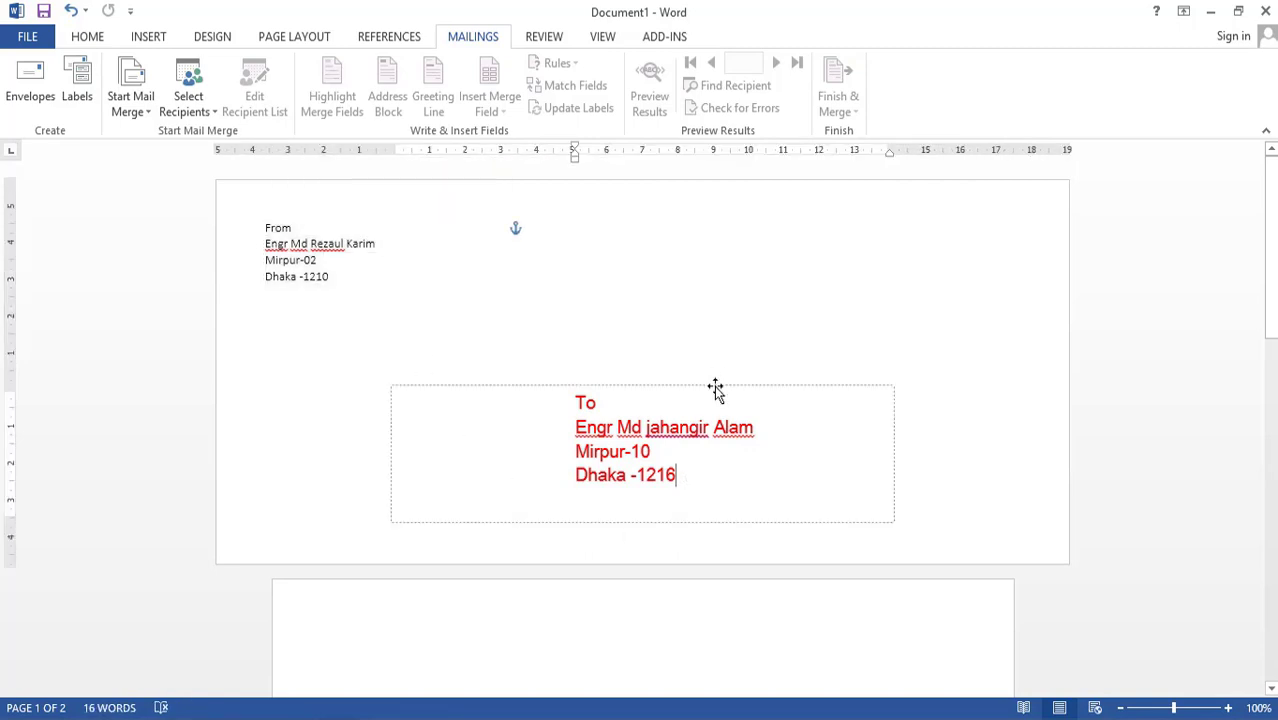
pyautogui.moveTo(715, 390)
pyautogui.mouseDown()
pyautogui.moveTo(759, 390)
pyautogui.moveTo(739, 390)
pyautogui.mouseUp()
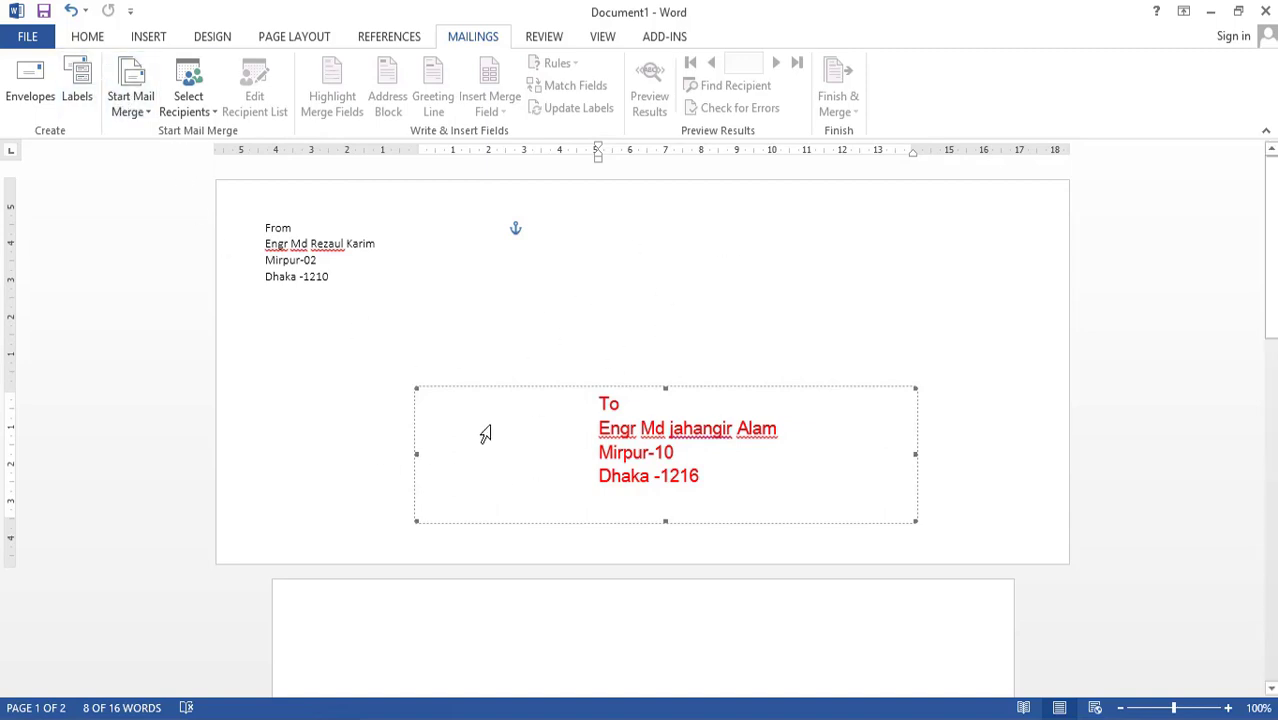
pyautogui.scroll(-2, 490, 431)
pyautogui.scroll(-5, 490, 431)
pyautogui.scroll(-3, 490, 425)
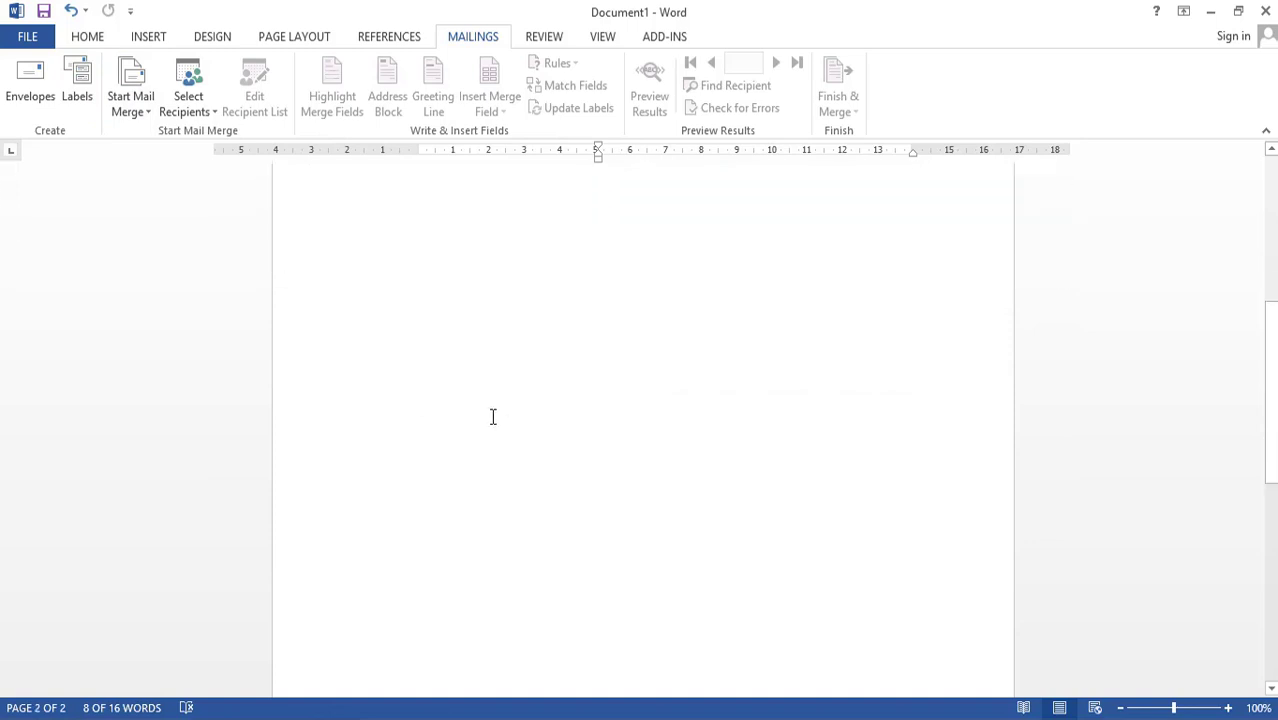
# Step: Open the Labels settings and select the address lines in the Address box
pyautogui.click(86, 96)
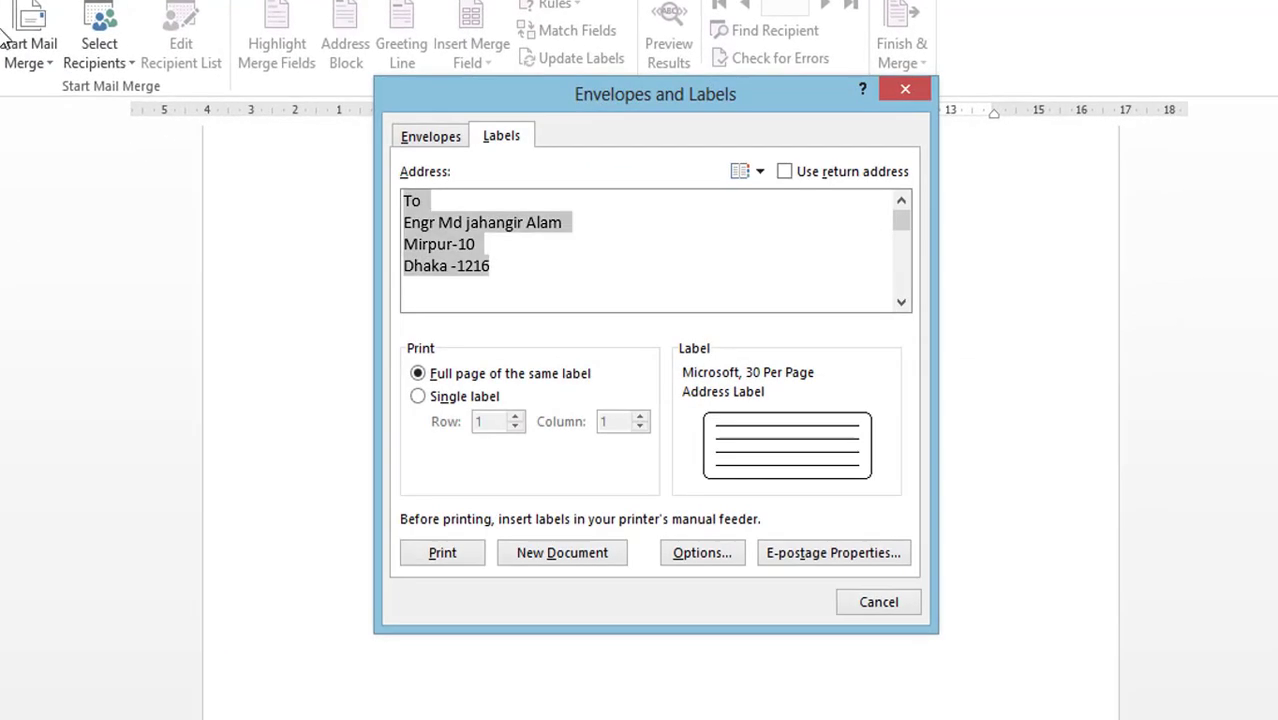
pyautogui.click(508, 264)
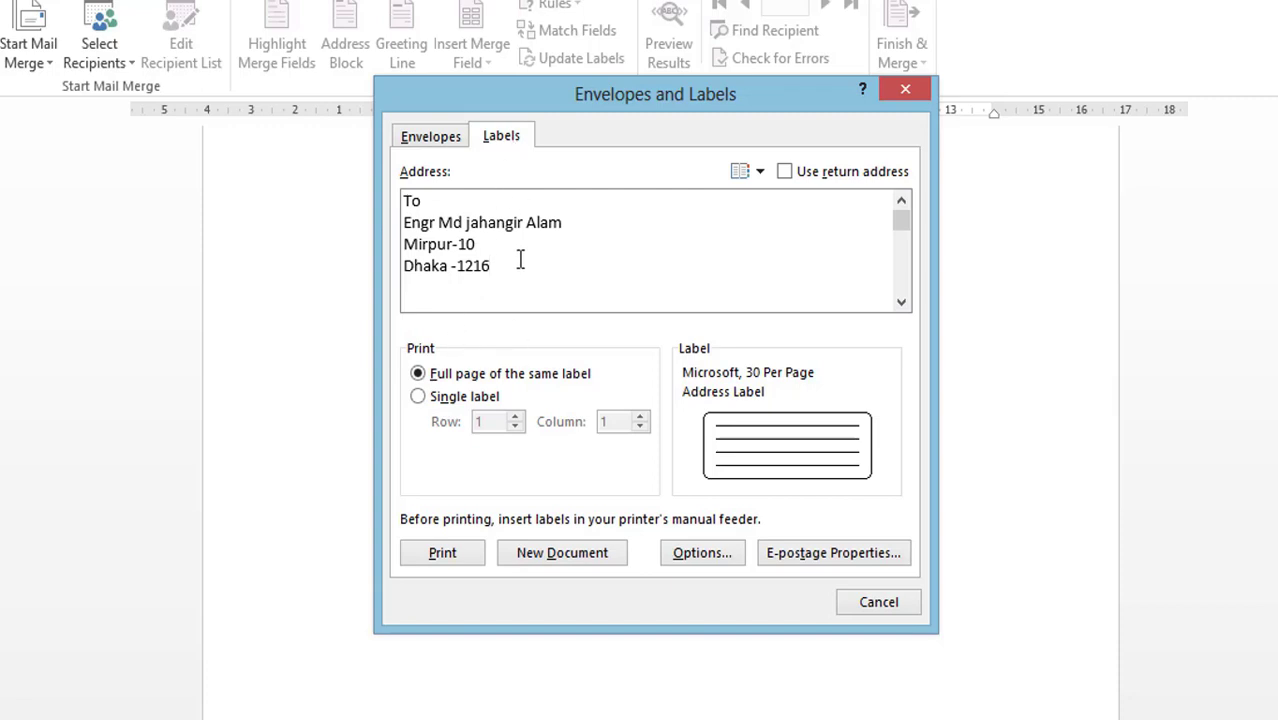
pyautogui.moveTo(491, 267); pyautogui.dragTo(409, 203)
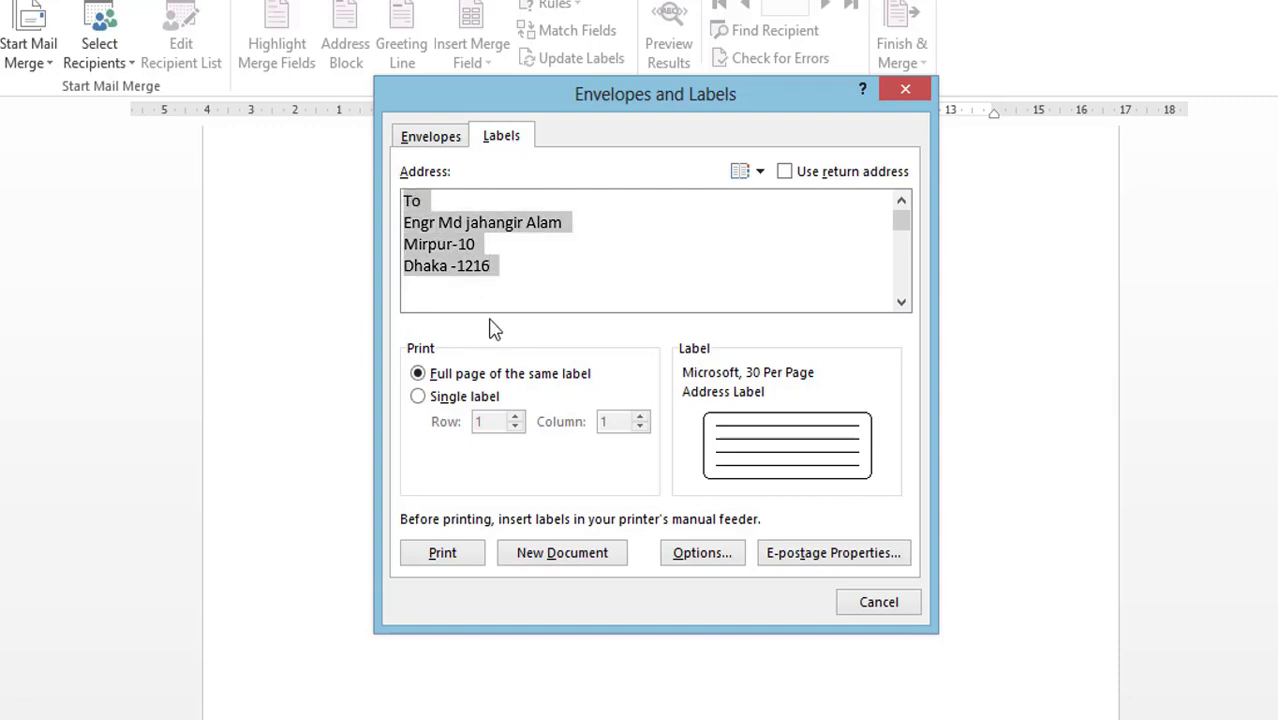
pyautogui.moveTo(491, 267); pyautogui.dragTo(414, 204)
# Step: Choose the Microsoft 30 Per Page label type and generate a new document of delivery-address labels
pyautogui.click(697, 556)
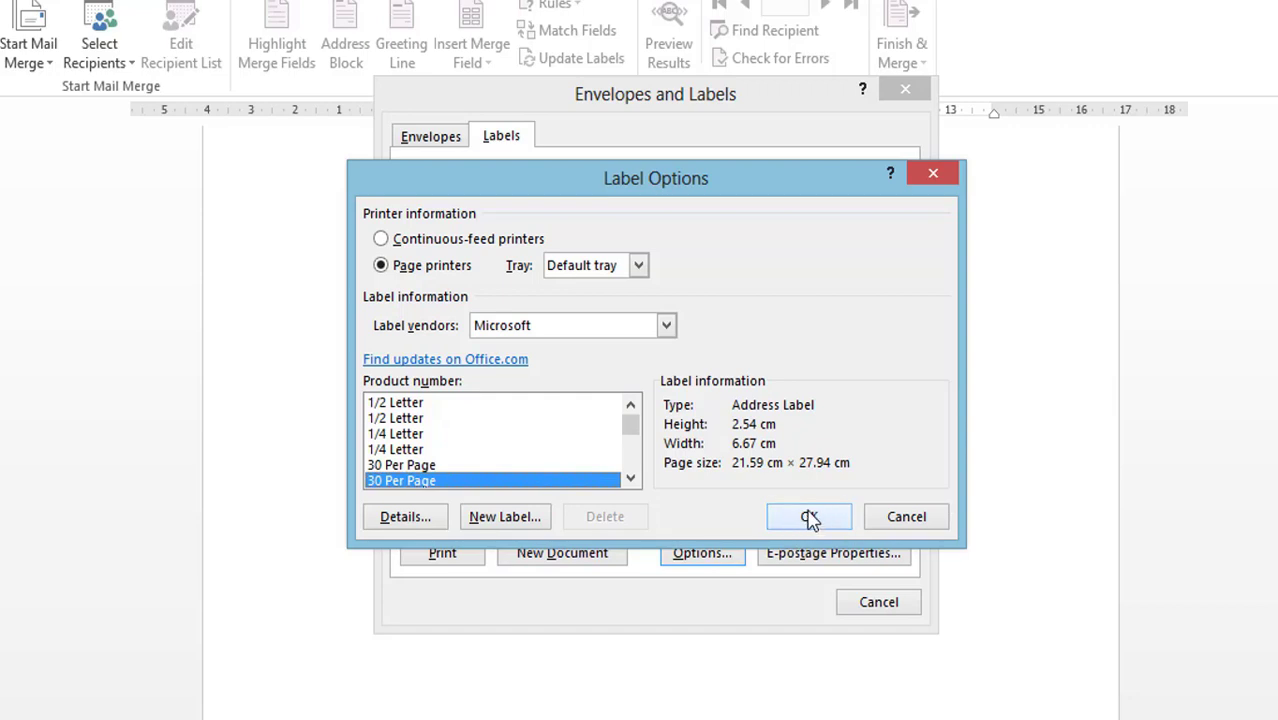
pyautogui.click(809, 517)
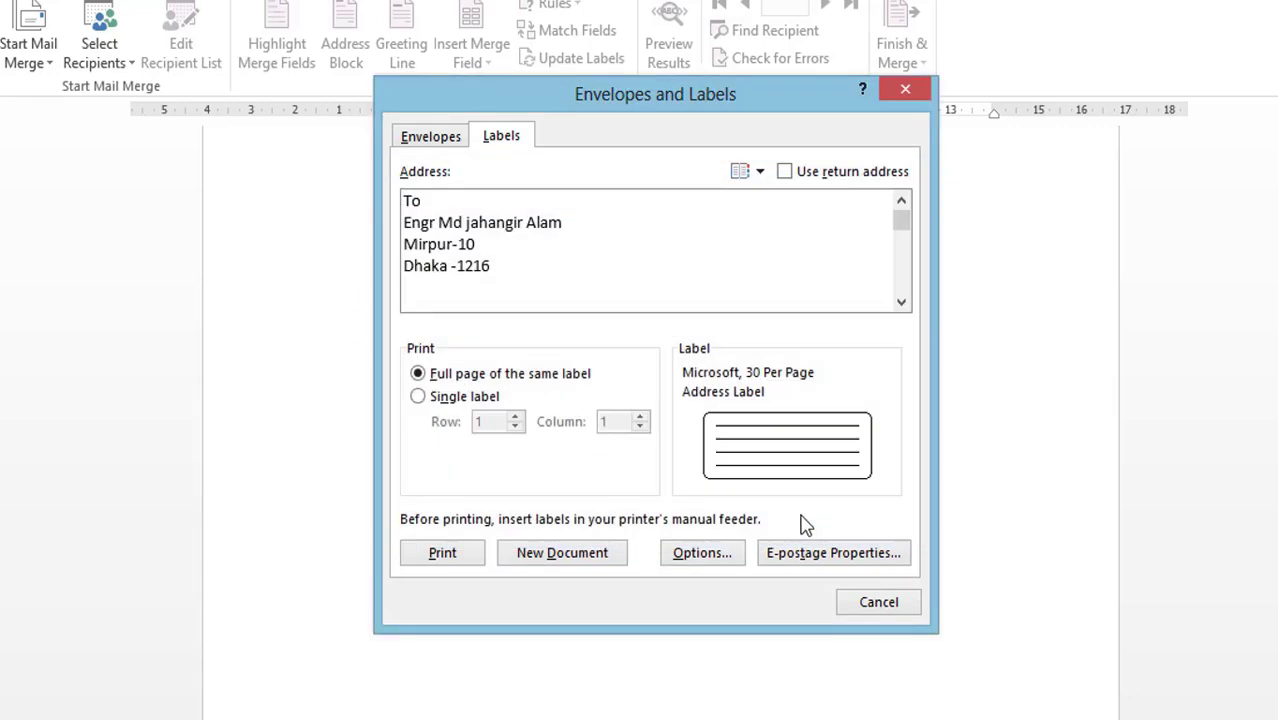
pyautogui.click(595, 558)
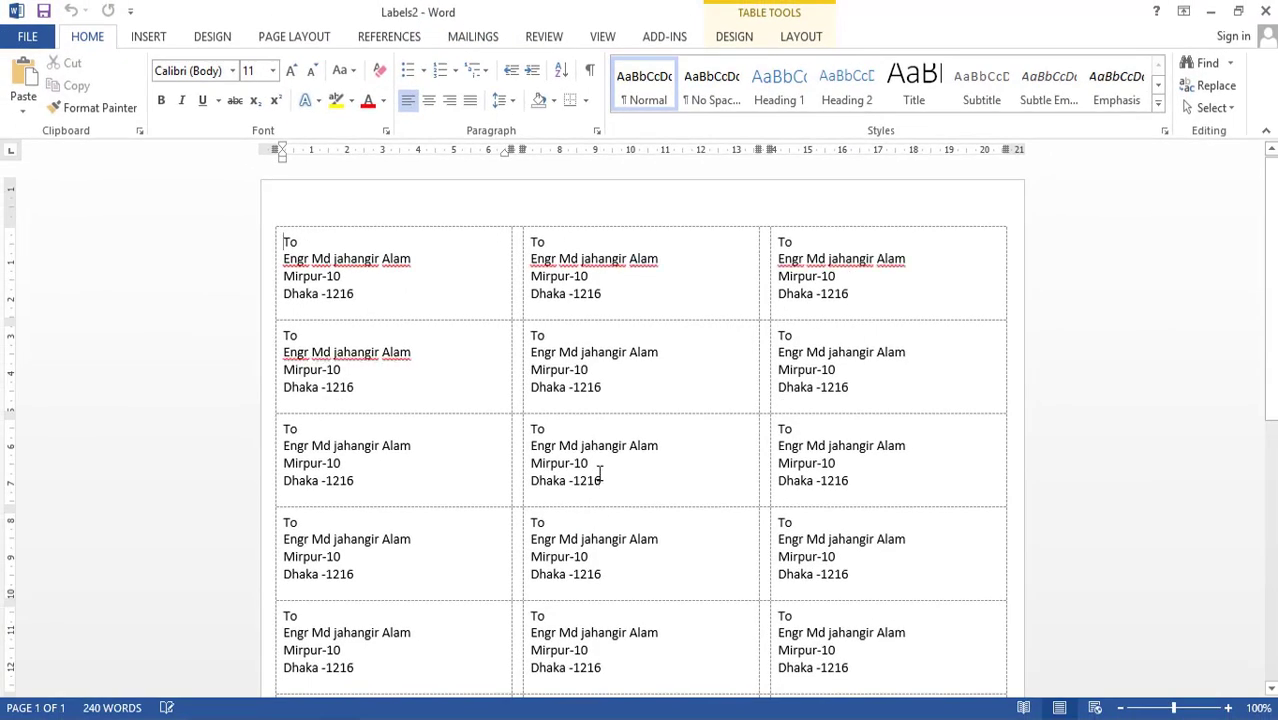
# Step: Scroll down and back up through the page of address labels
pyautogui.scroll(-3, 662, 450)
pyautogui.scroll(-4, 663, 452)
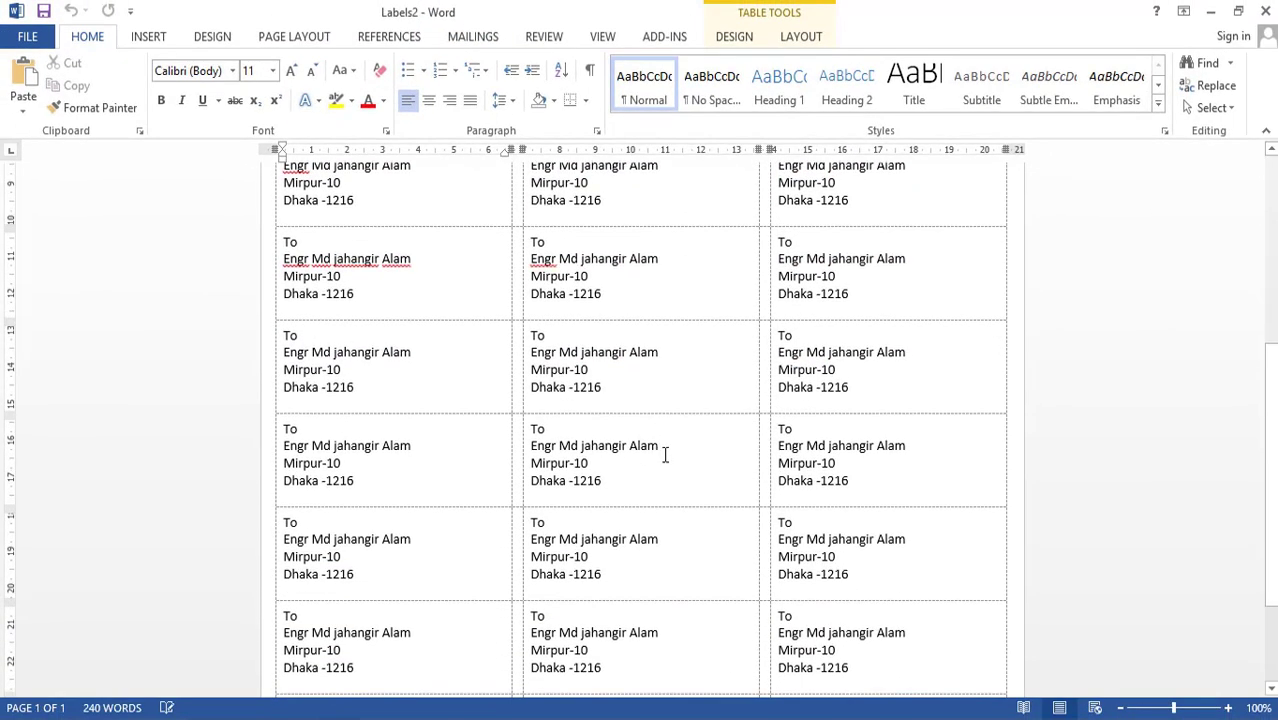
pyautogui.scroll(-3, 665, 456)
pyautogui.scroll(5, 662, 446)
pyautogui.scroll(5, 738, 468)
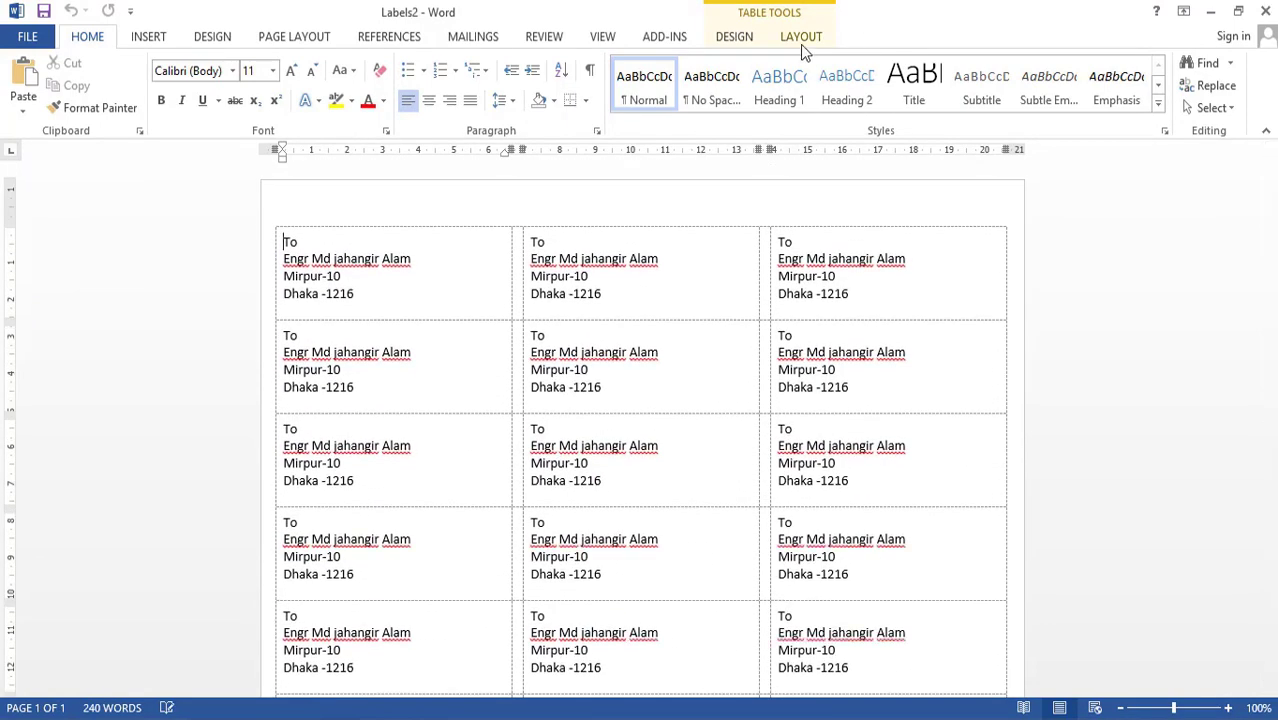
# Step: Browse the Table Styles gallery without applying a style, finishing on the table Layout tools
pyautogui.click(739, 40)
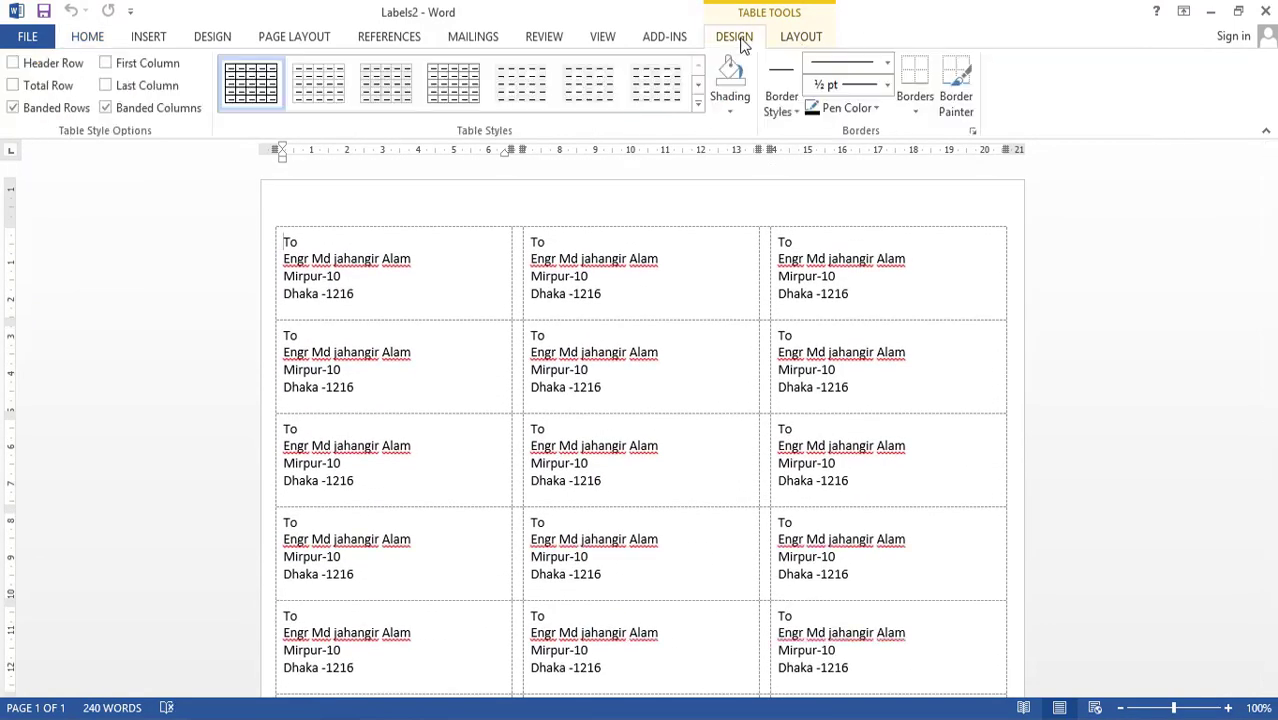
pyautogui.click(699, 110)
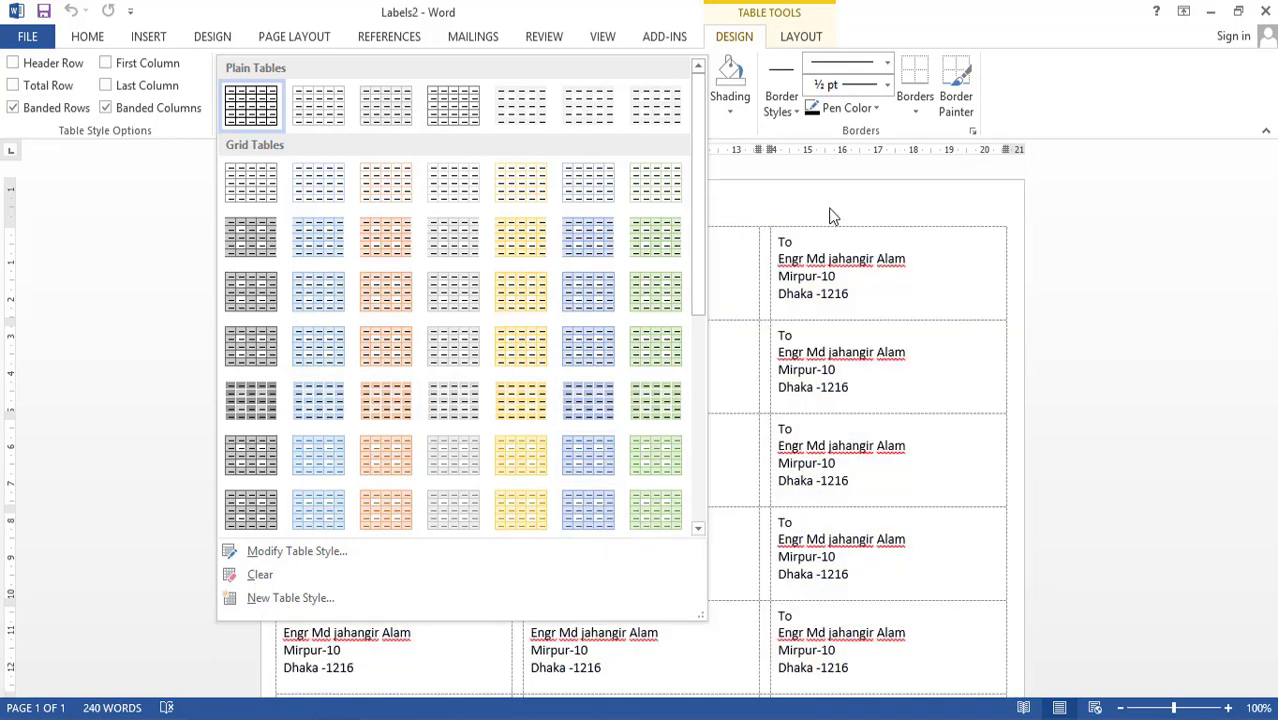
pyautogui.click(778, 214)
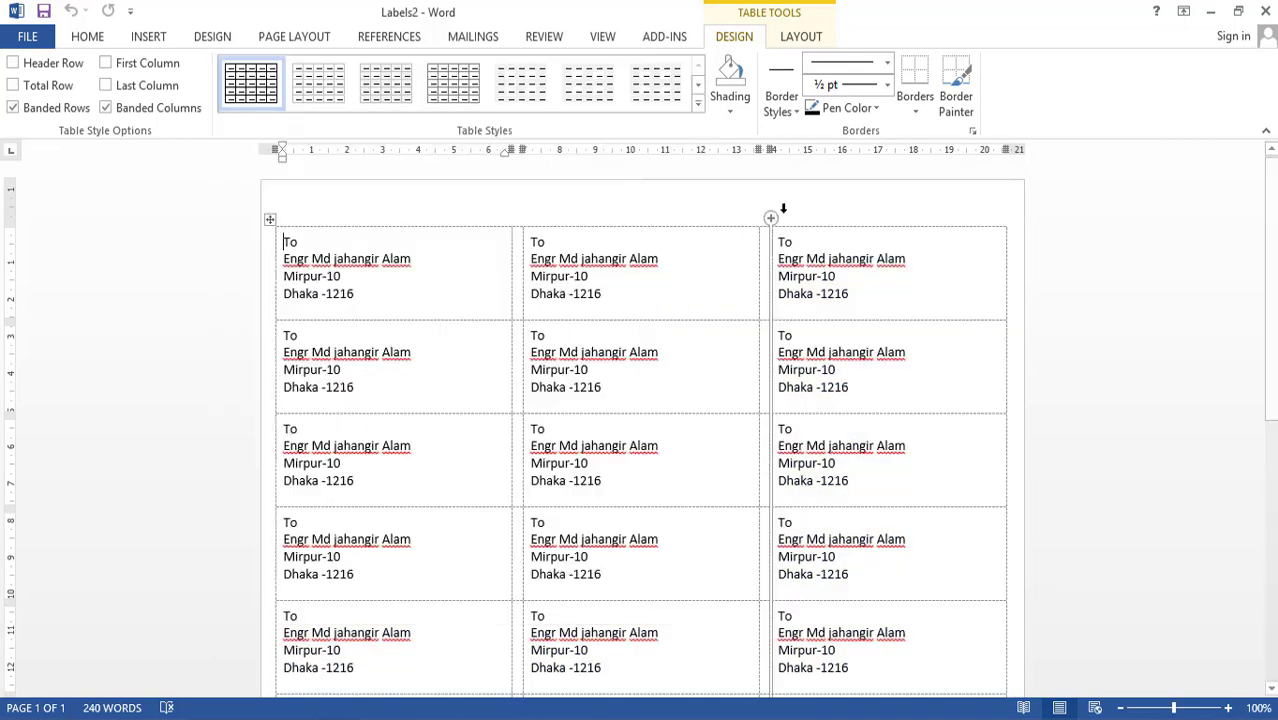
pyautogui.click(795, 40)
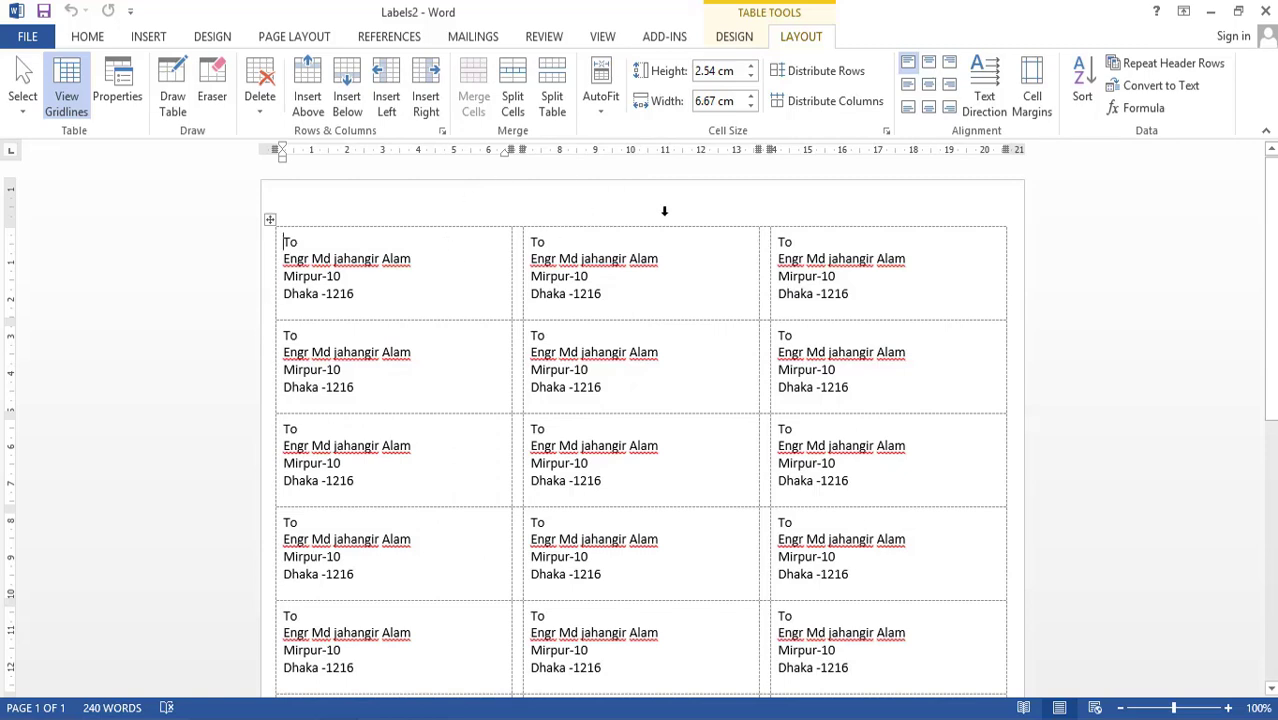
# Step: Return to the Mailings ribbon and scroll through Labels2 to review the four-line address labels
pyautogui.click(490, 40)
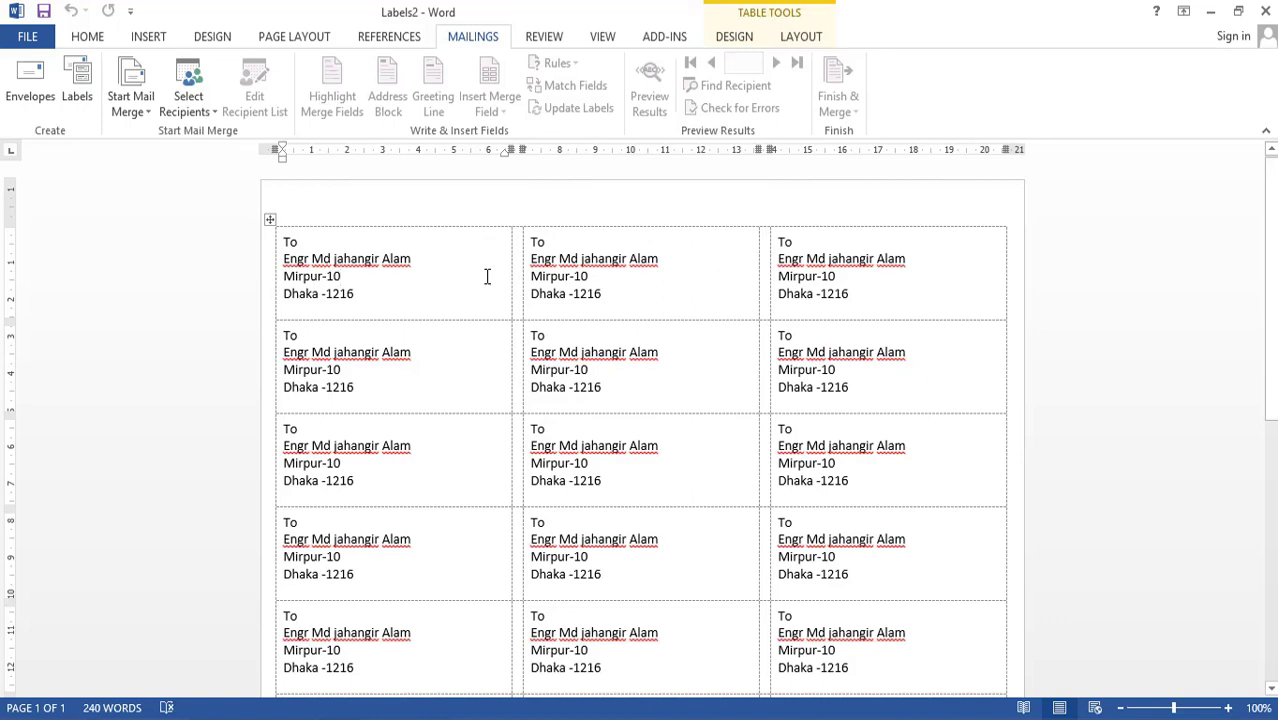
pyautogui.scroll(-5, 650, 442)
pyautogui.scroll(-5, 650, 442)
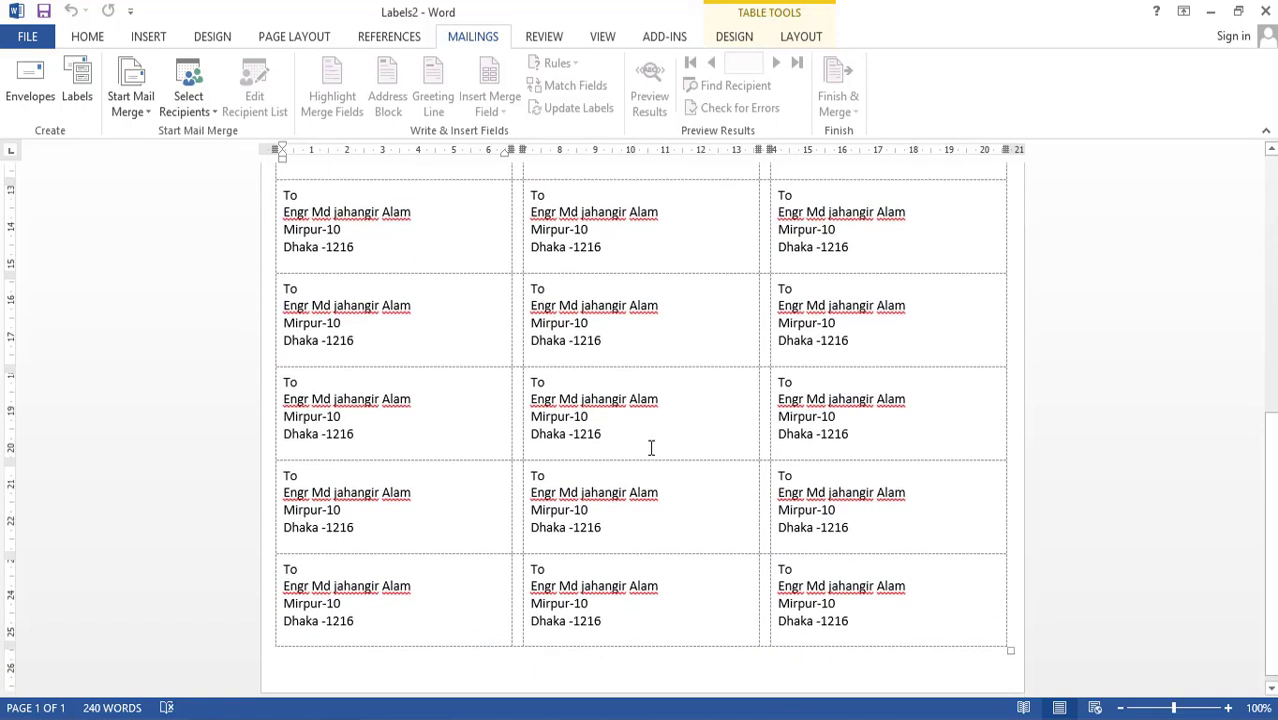
pyautogui.scroll(6, 649, 449)
pyautogui.scroll(3, 649, 449)
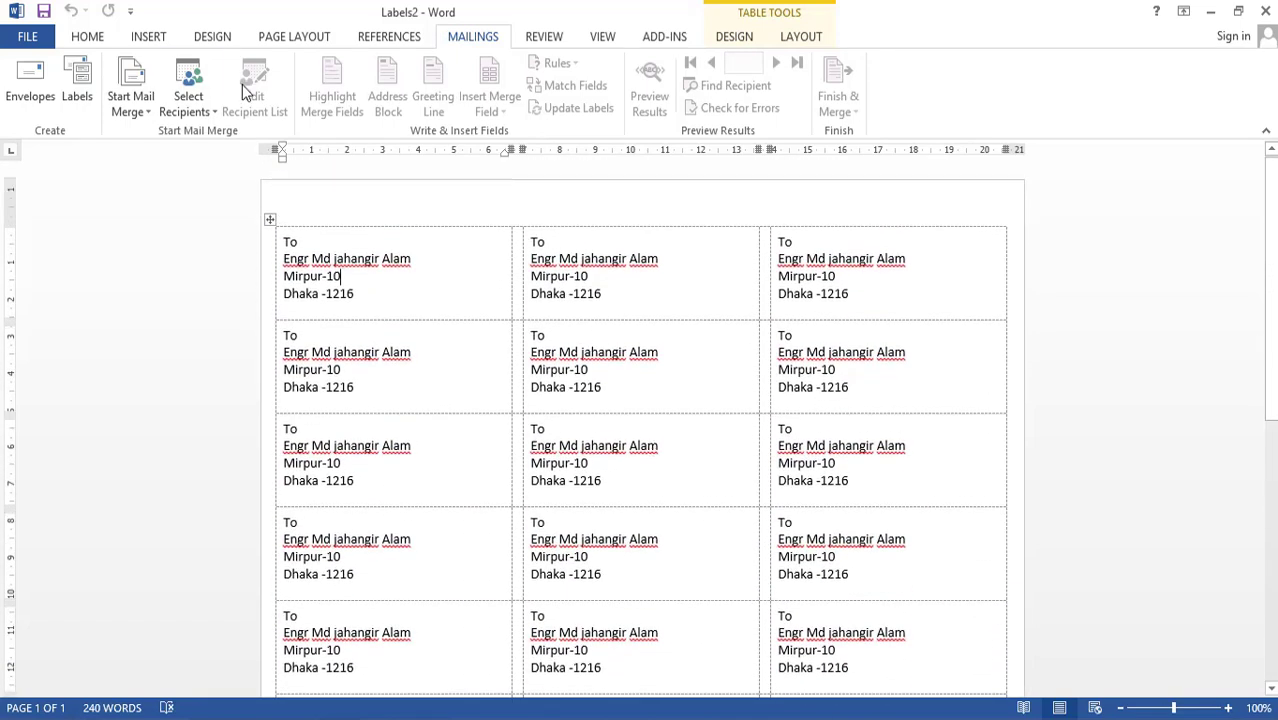